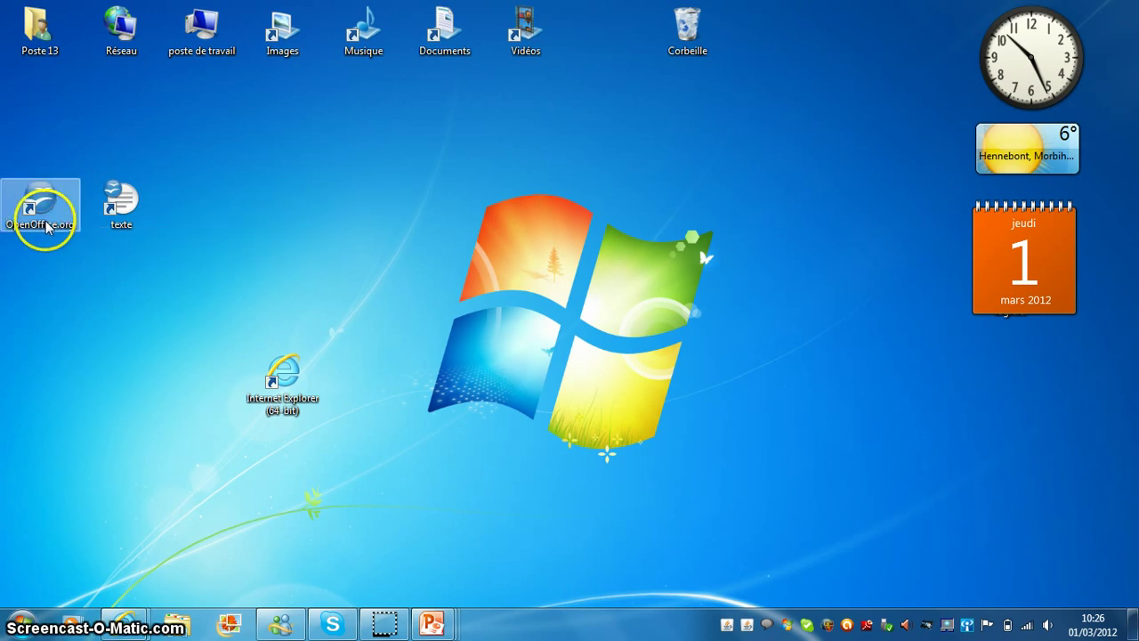
- Open a blank text document from the texte desktop shortcut and close it again
{"action": "left_click", "coordinate": [127, 207]}
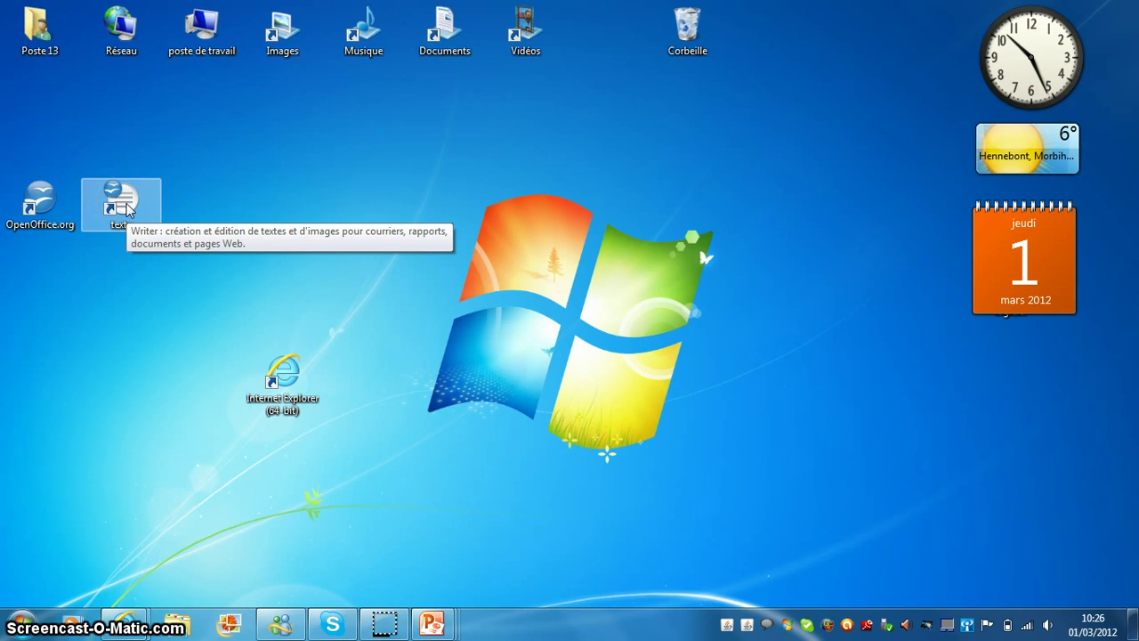
{"action": "double_click", "coordinate": [128, 207]}
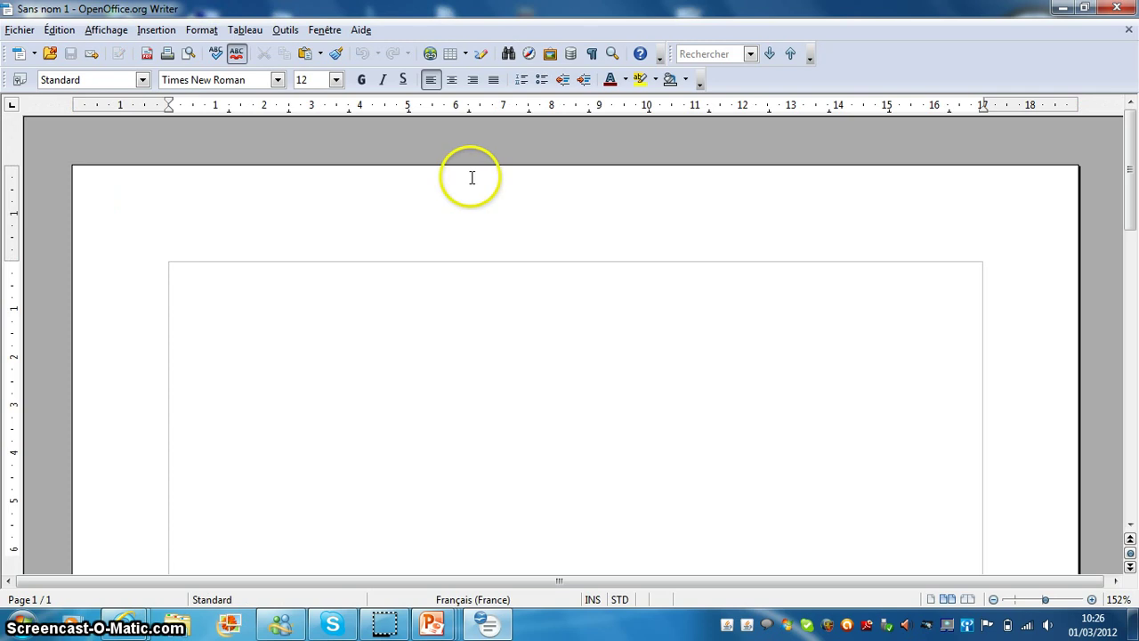
{"action": "left_click", "coordinate": [1118, 10]}
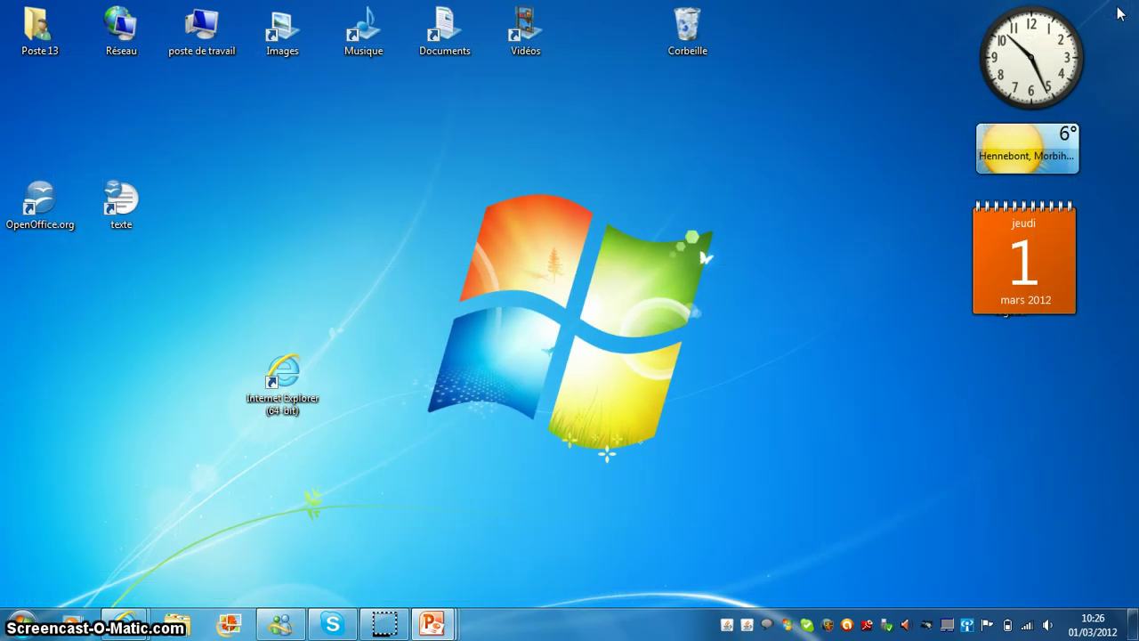
- Try to create a desktop shortcut for OpenOffice.org Writer from the OpenOffice.org 3.3 programs folder
{"action": "left_click", "coordinate": [419, 155]}
{"action": "left_click", "coordinate": [27, 632]}
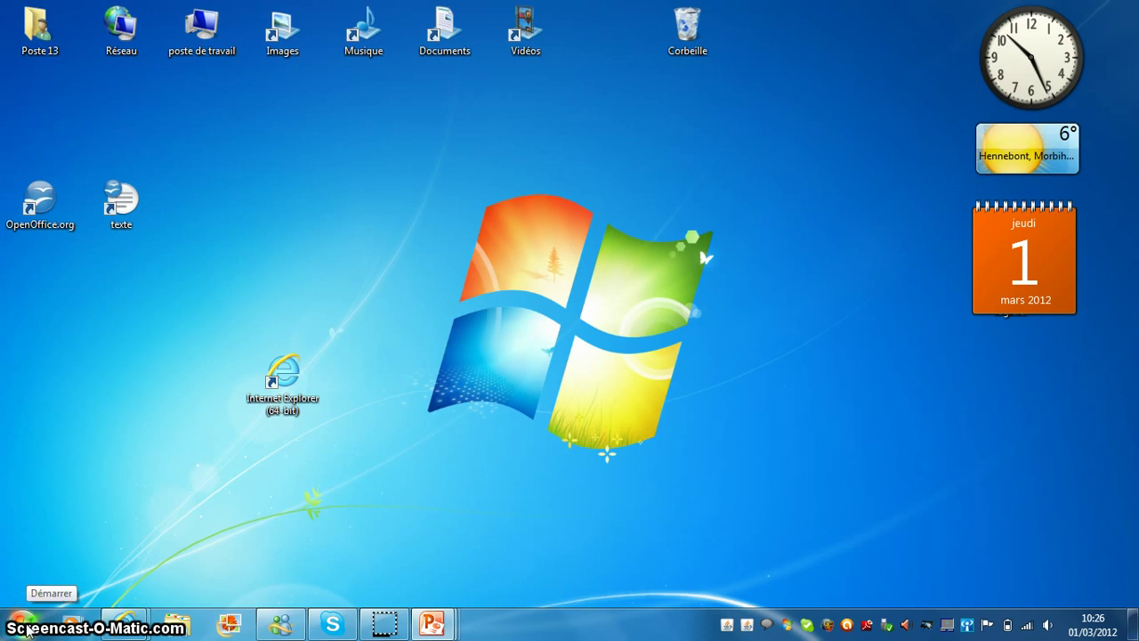
{"action": "left_click", "coordinate": [27, 630]}
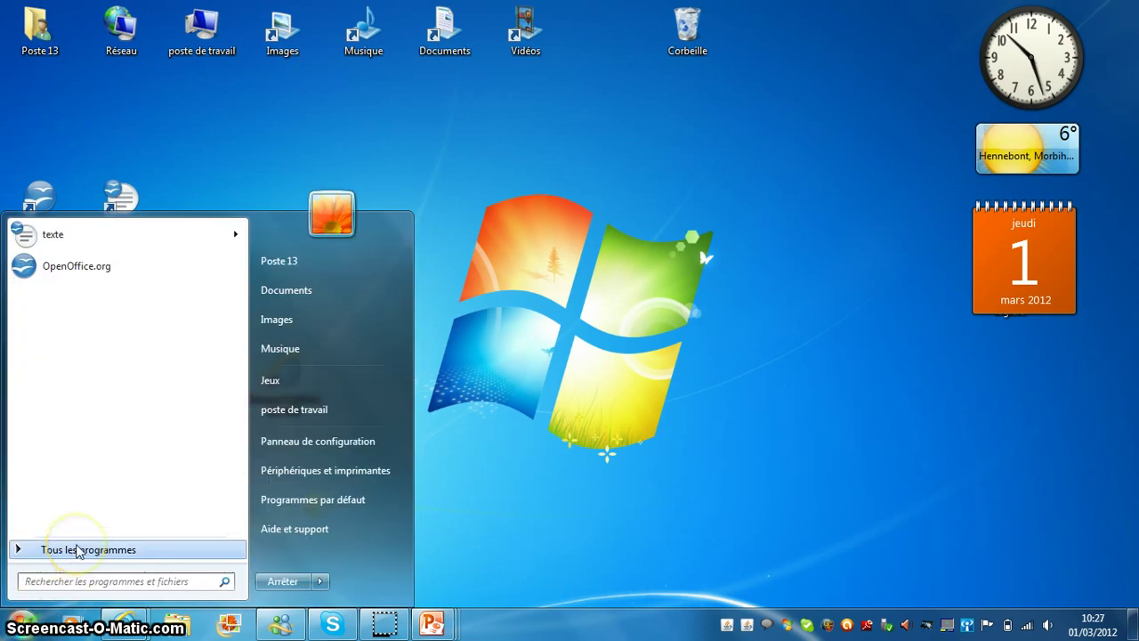
{"action": "left_click", "coordinate": [78, 549]}
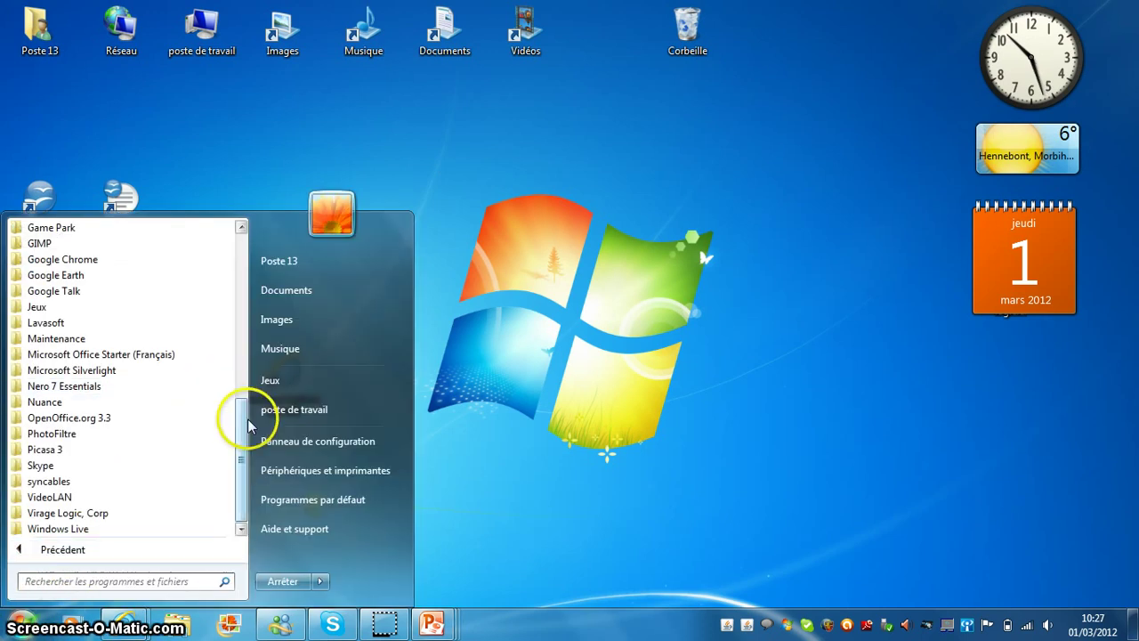
{"action": "left_click", "coordinate": [17, 422]}
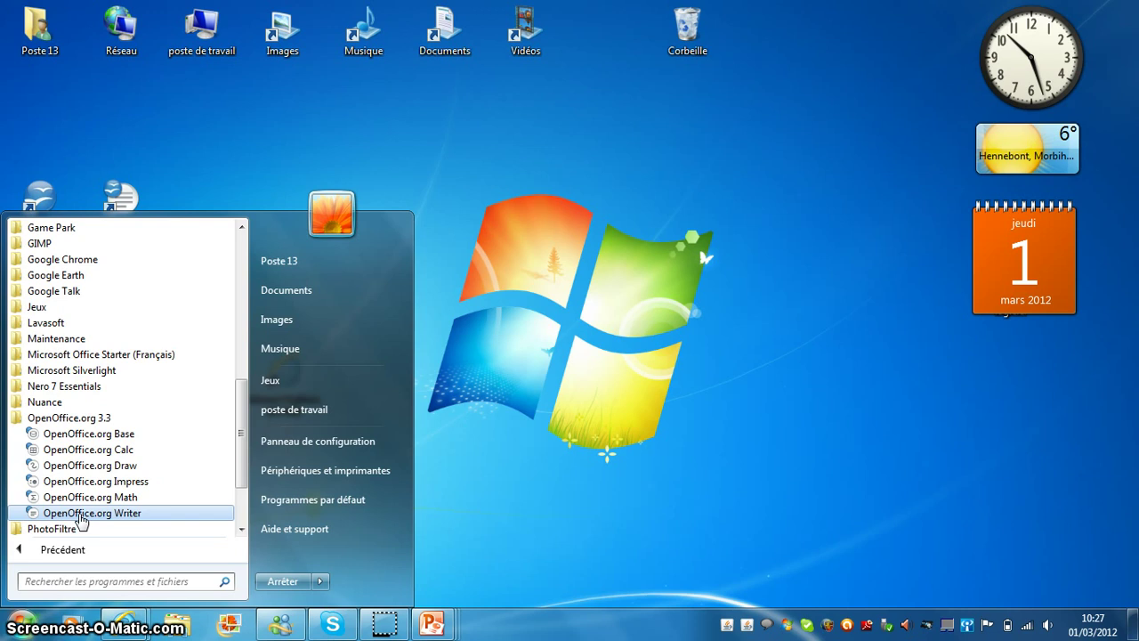
{"action": "left_click", "coordinate": [79, 515]}
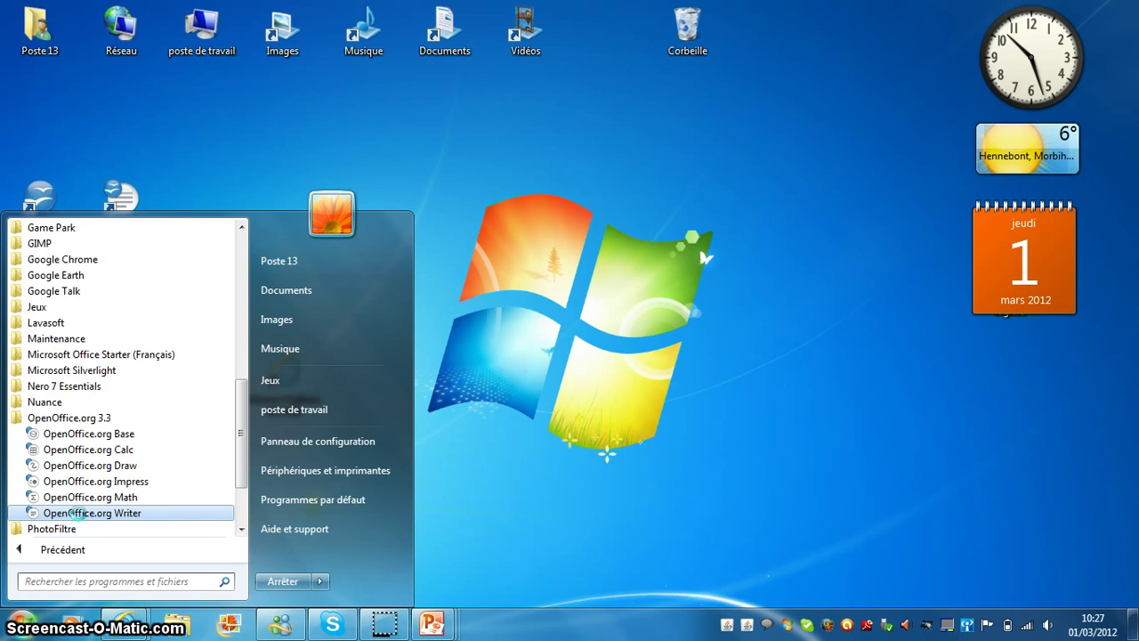
{"action": "right_click", "coordinate": [80, 514]}
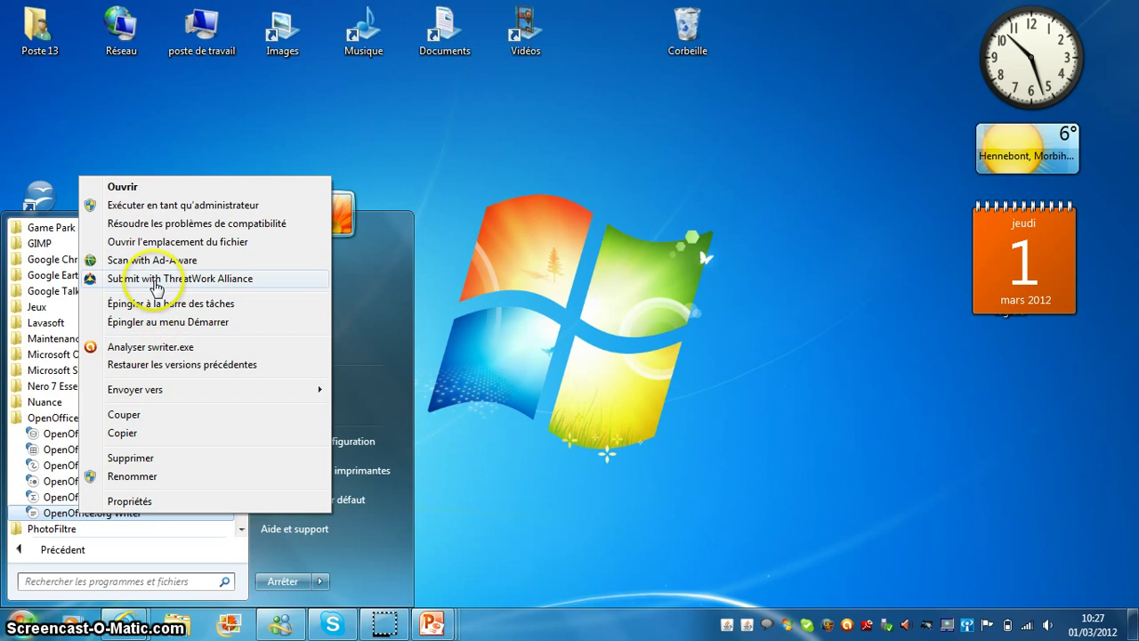
{"action": "mouse_move", "coordinate": [152, 392]}
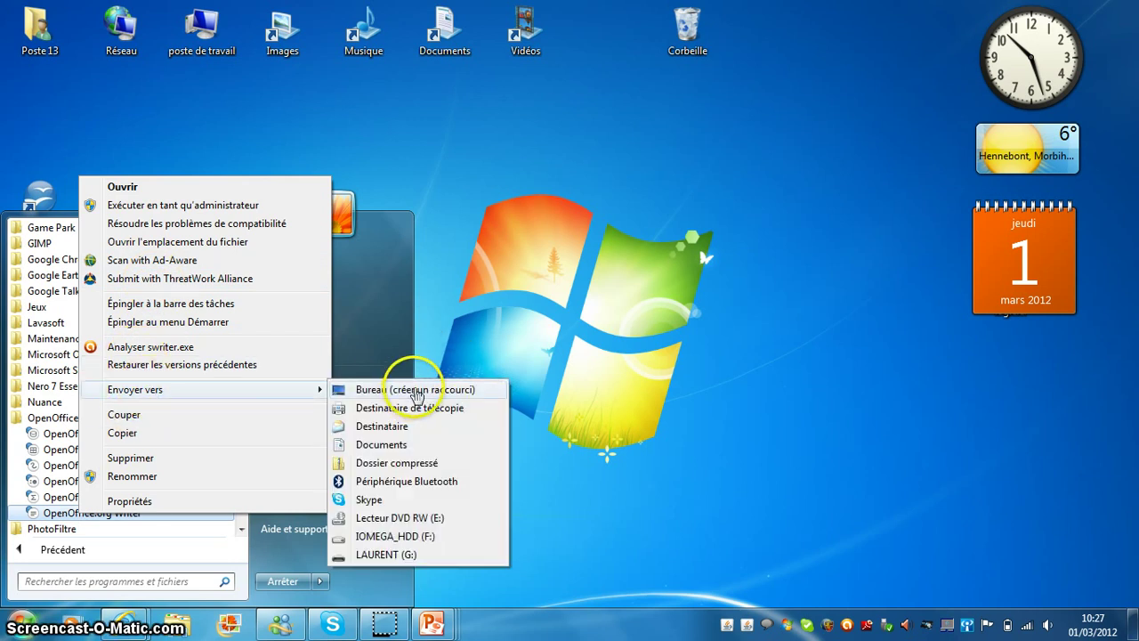
{"action": "left_click", "coordinate": [416, 394]}
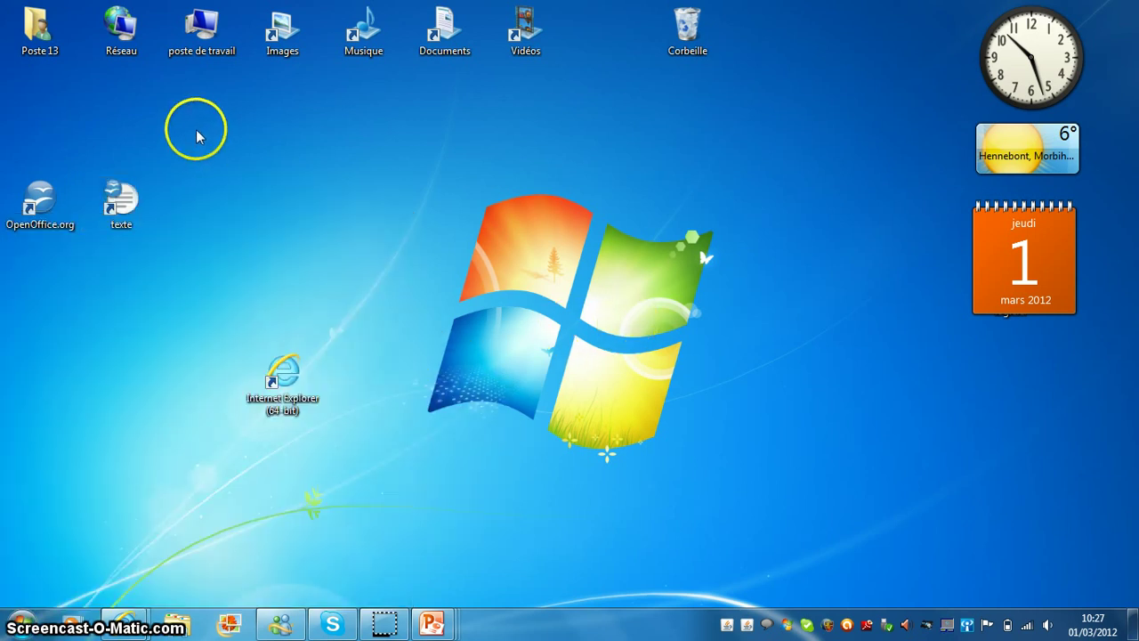
- Open a new blank text document in OpenOffice.org Writer with the texte desktop shortcut
{"action": "left_click", "coordinate": [121, 201]}
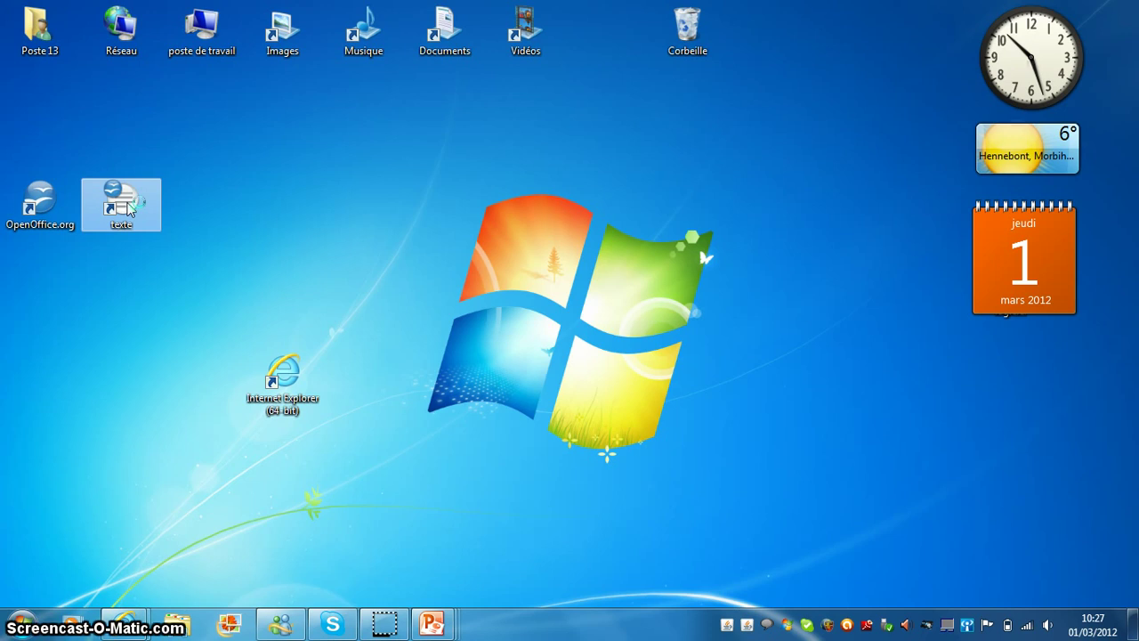
{"action": "double_click", "coordinate": [131, 207]}
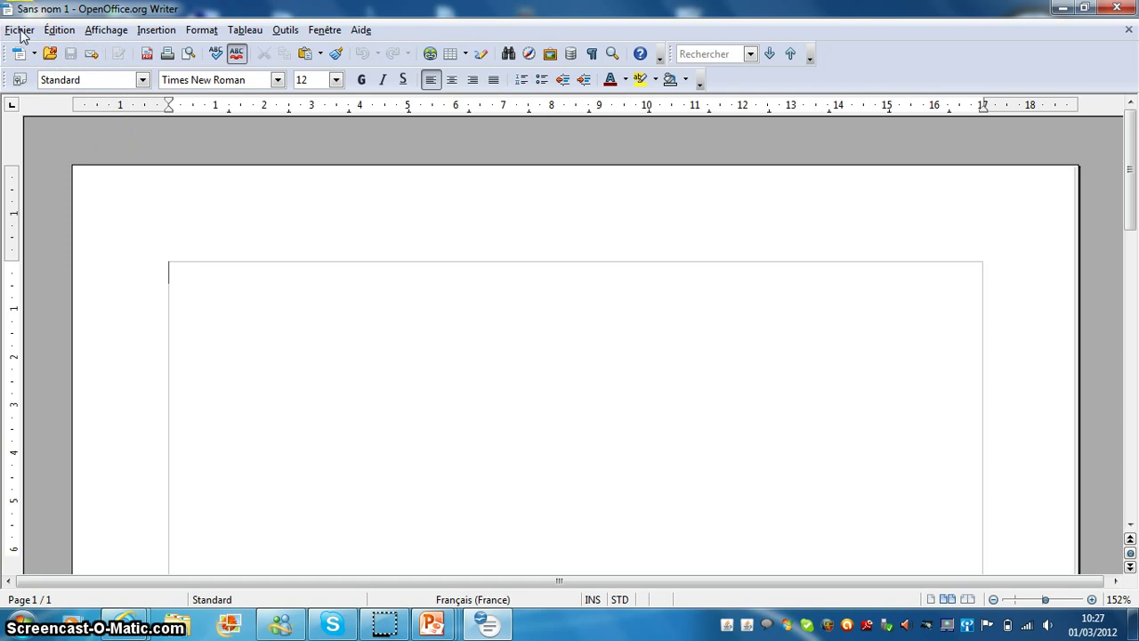
- Examine the commands available for files, editing, view, formatting, tables, tools and windows
{"action": "left_click", "coordinate": [19, 31]}
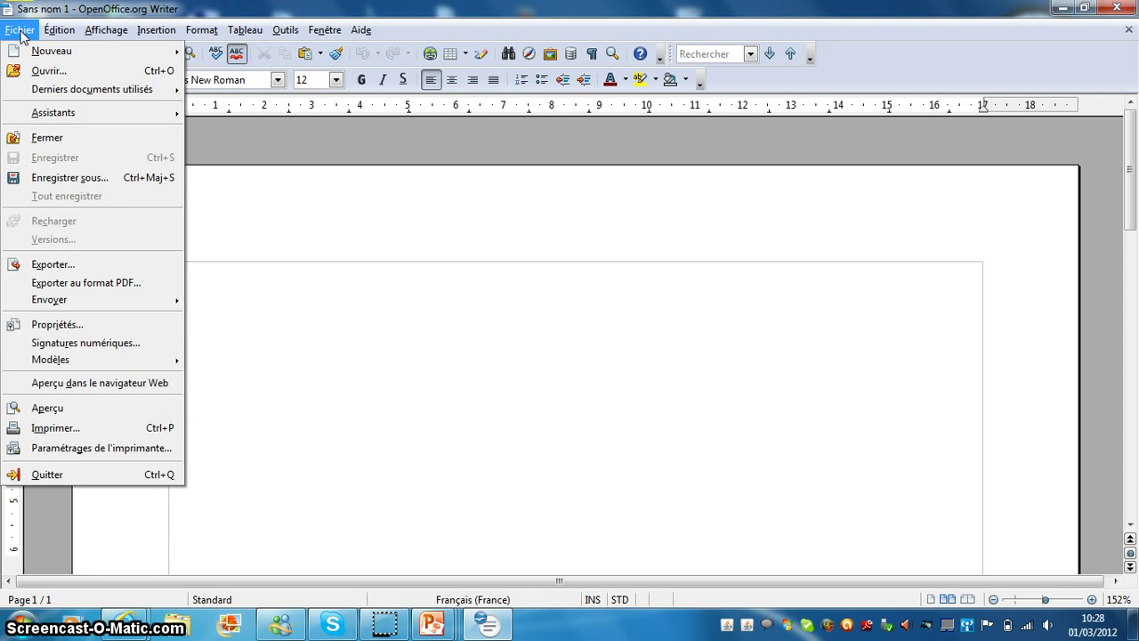
{"action": "mouse_move", "coordinate": [53, 31]}
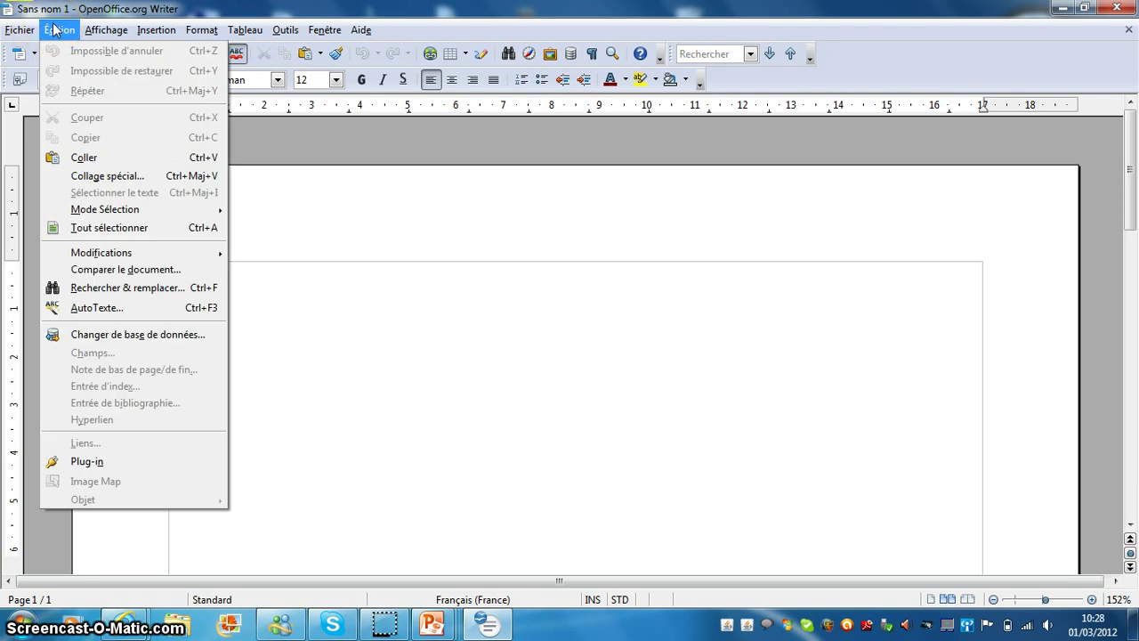
{"action": "left_click", "coordinate": [105, 30]}
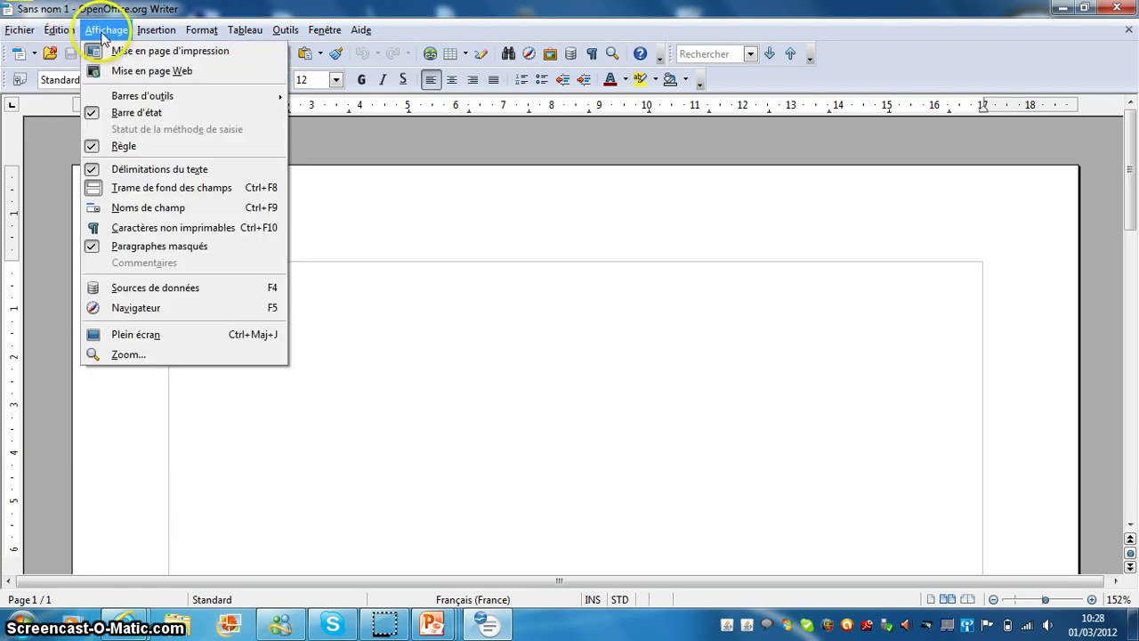
{"action": "left_click", "coordinate": [201, 30]}
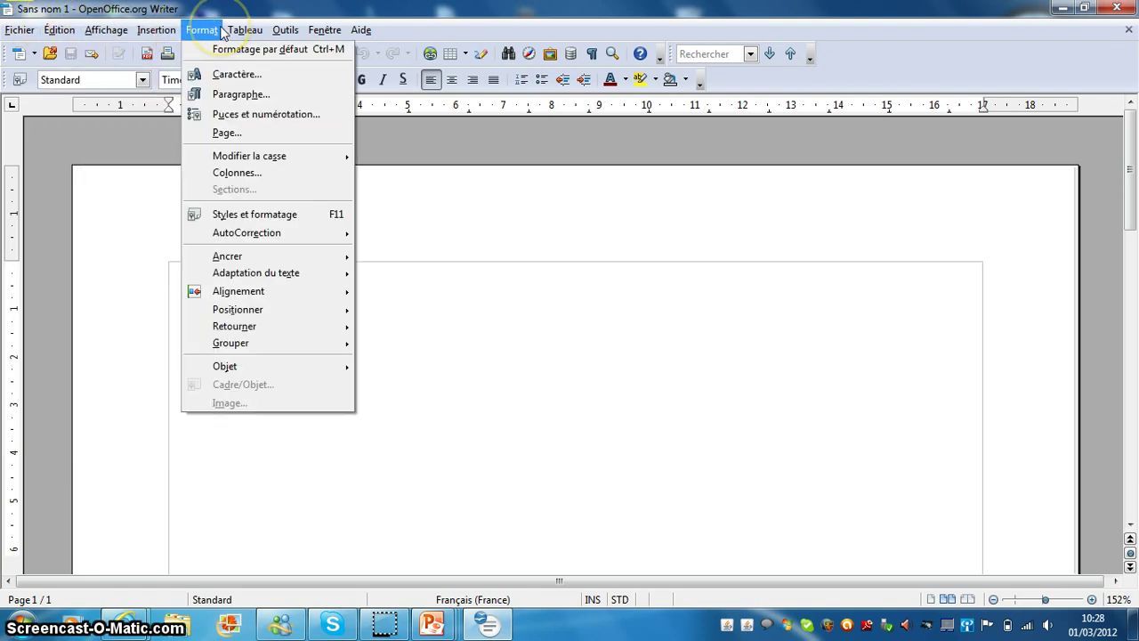
{"action": "left_click", "coordinate": [240, 30]}
{"action": "left_click", "coordinate": [286, 31]}
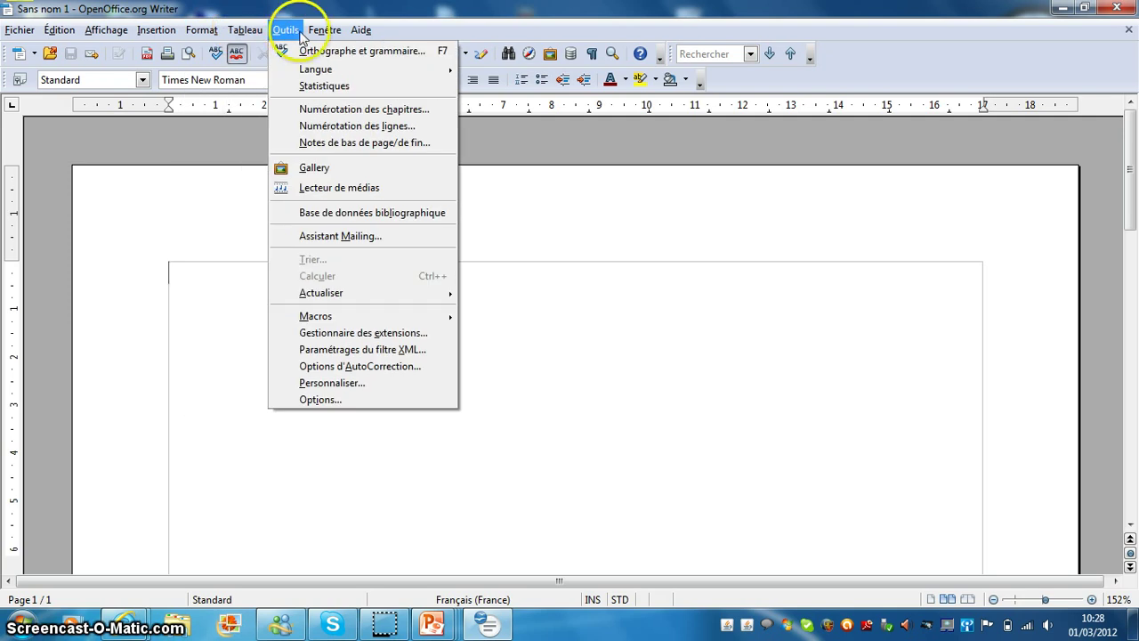
{"action": "left_click", "coordinate": [322, 32]}
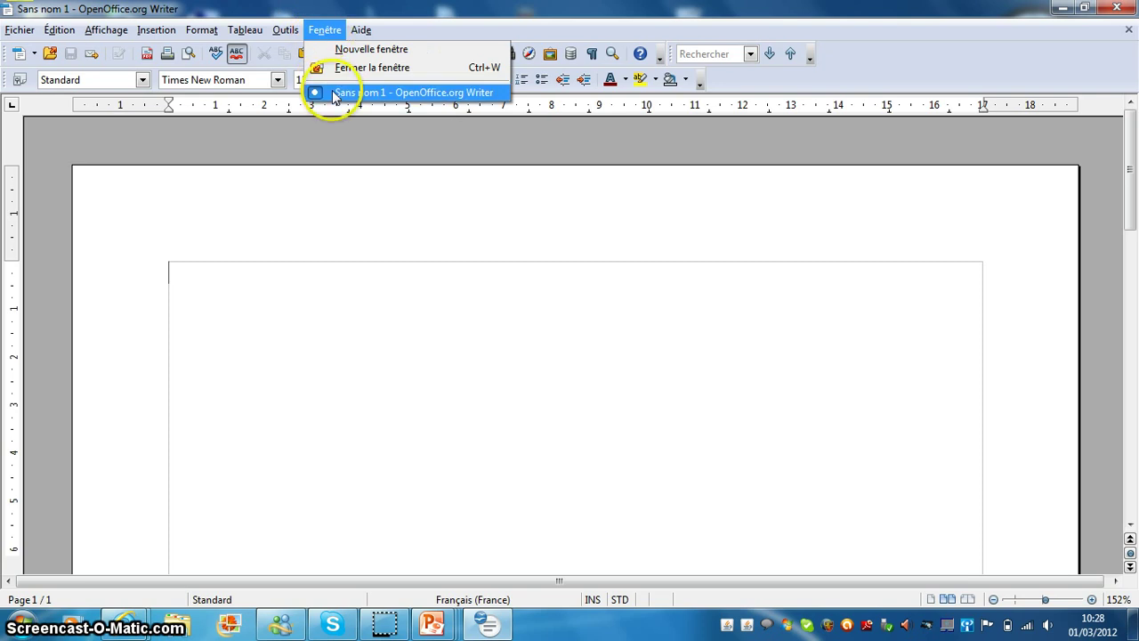
{"action": "left_click", "coordinate": [346, 220]}
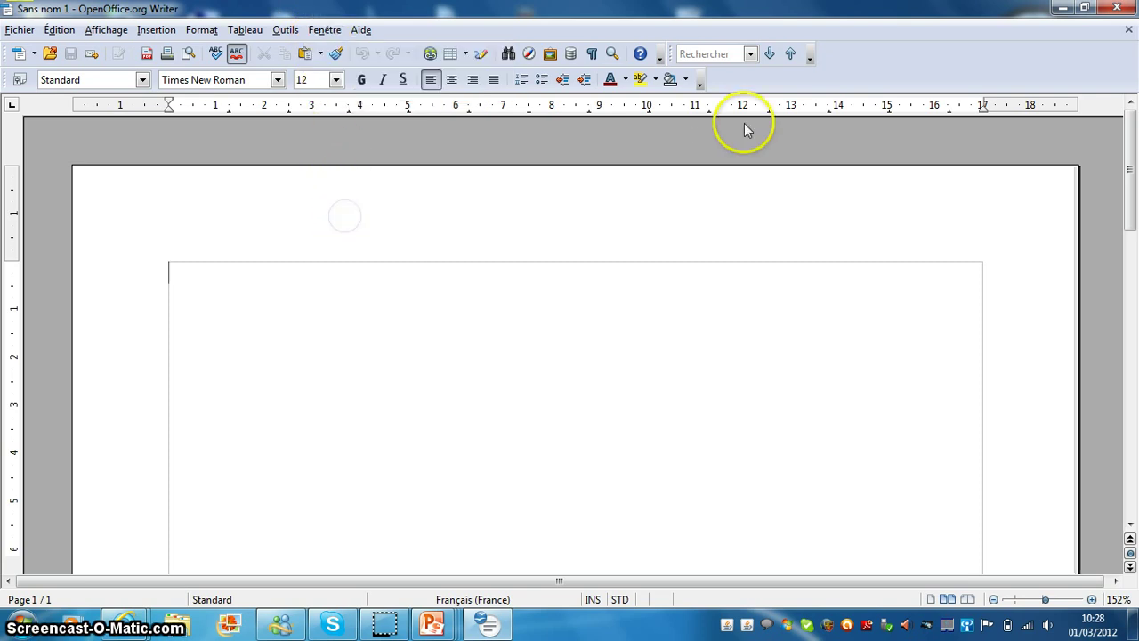
- Reduce the document window to a floating size and maximize it again
{"action": "left_click", "coordinate": [1084, 8]}
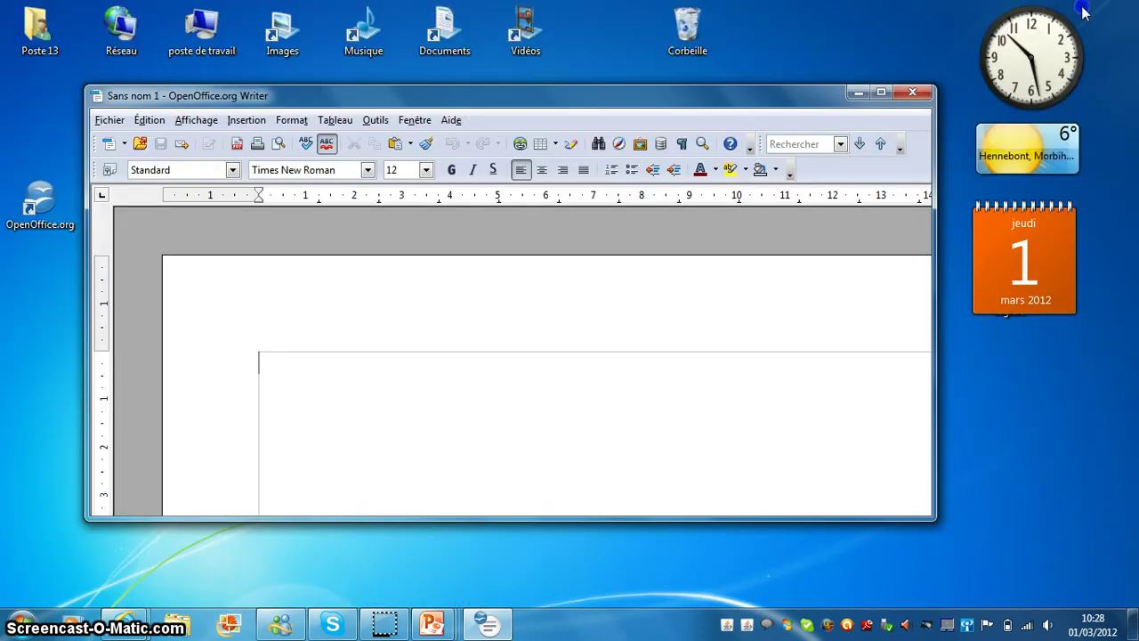
{"action": "left_click", "coordinate": [880, 93]}
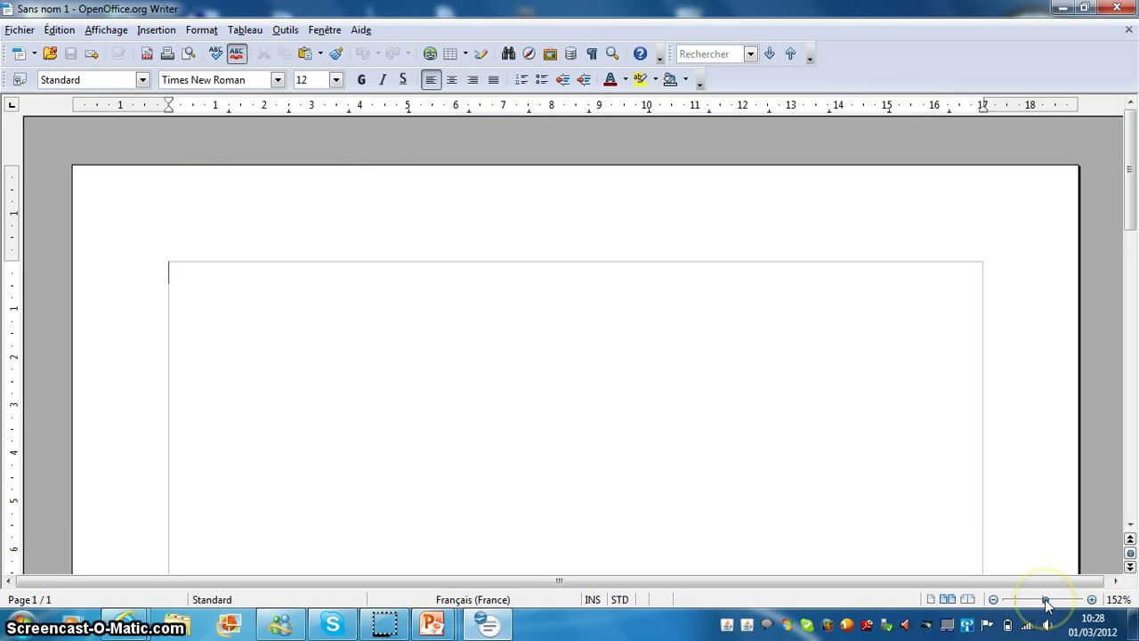
- Zoom the page out to 79% and bring it back to 152%
{"action": "left_click_drag", "start_coordinate": [1048, 604], "coordinate": [1033, 606]}
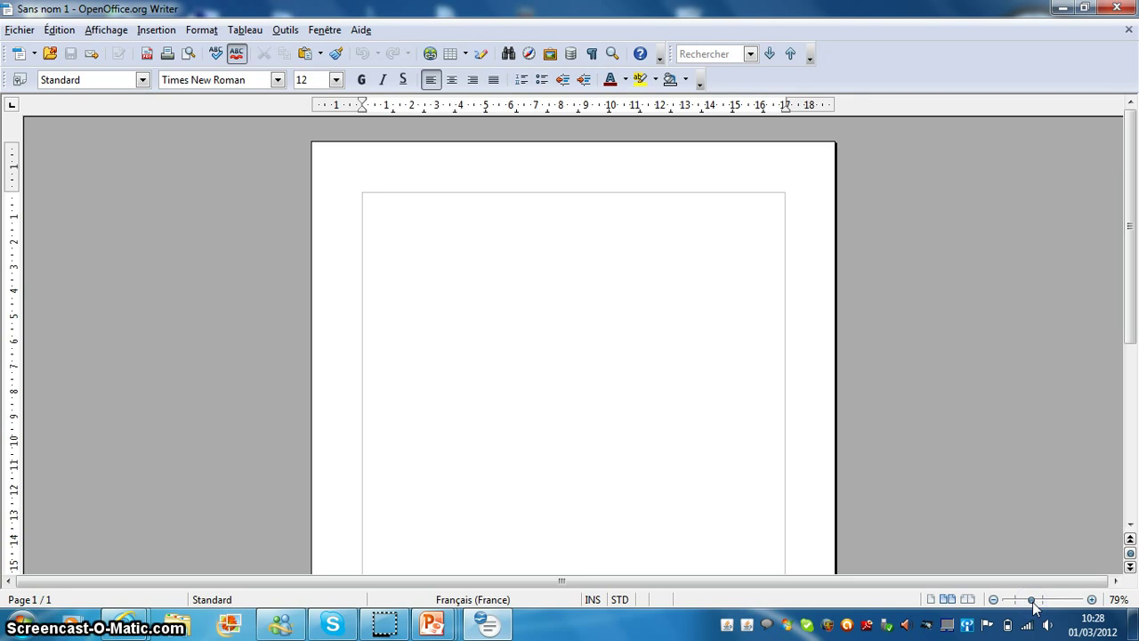
{"action": "left_click", "coordinate": [1091, 600]}
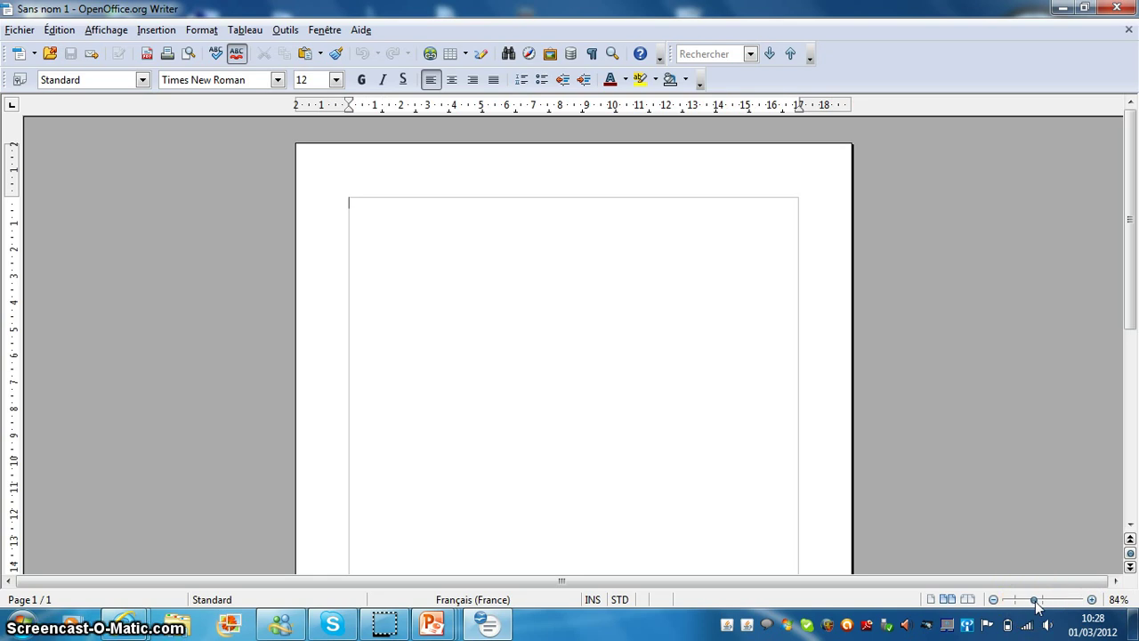
{"action": "left_click_drag", "start_coordinate": [1036, 602], "coordinate": [1048, 602]}
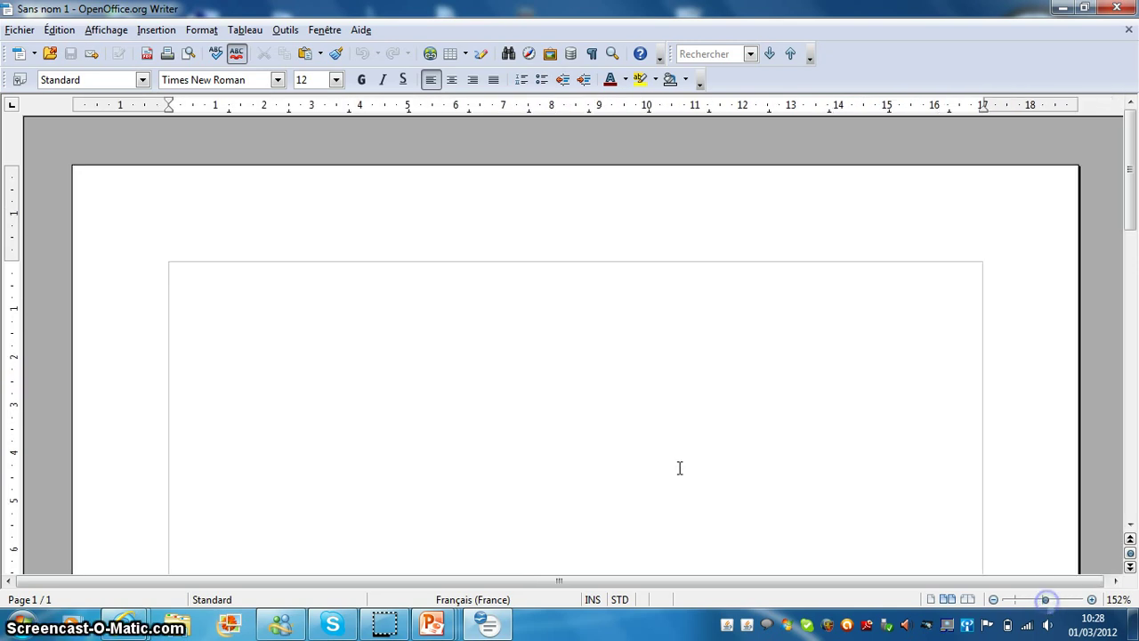
- Write the title "Les alignements de Karnac" on the first line of the blank page
{"action": "left_click", "coordinate": [251, 307]}
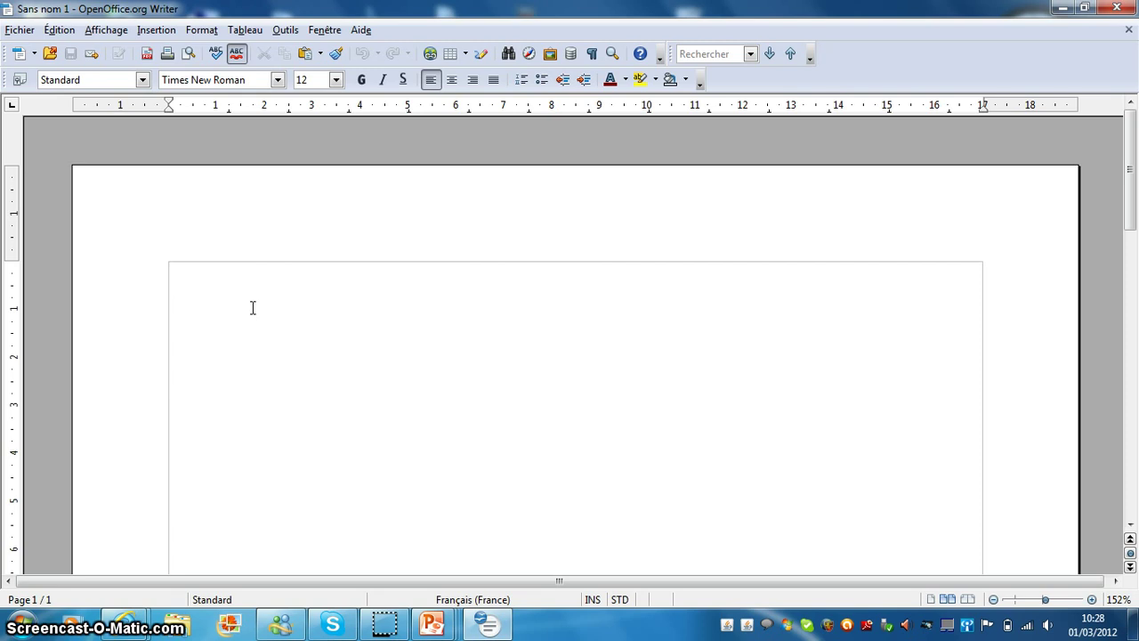
{"action": "left_click", "coordinate": [136, 168]}
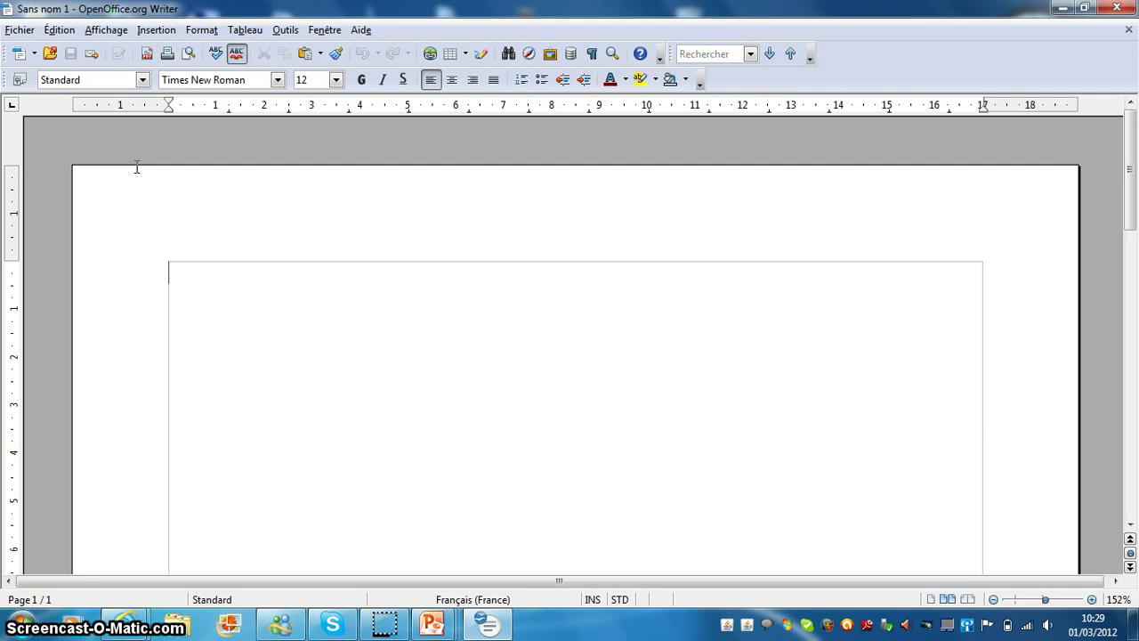
{"action": "type", "text": "L"}
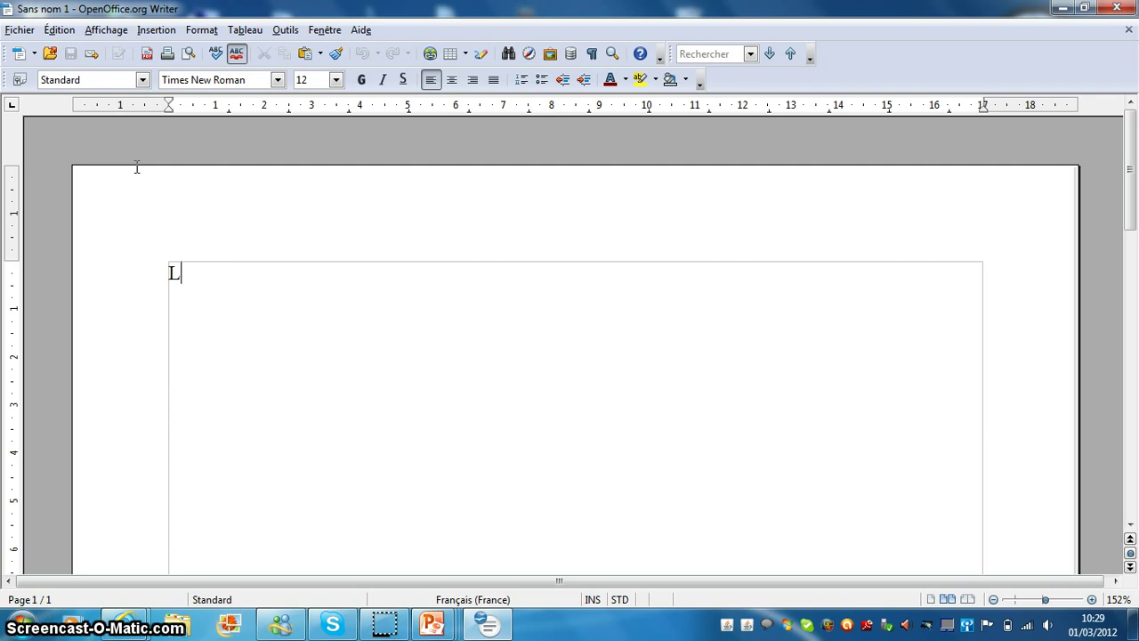
{"action": "type", "text": "es aligne"}
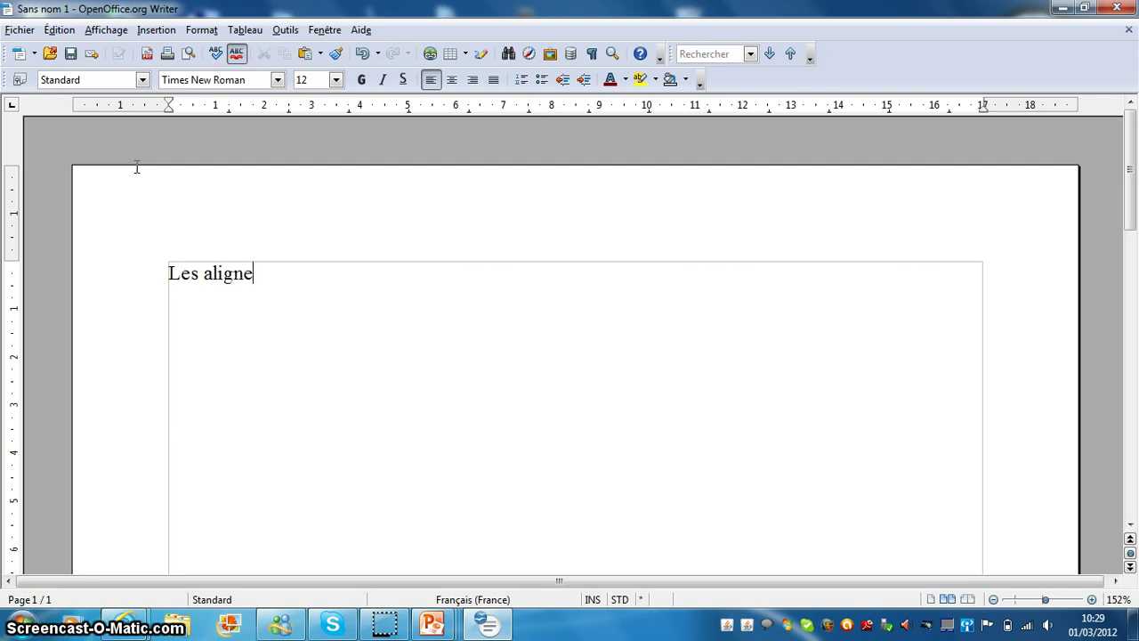
{"action": "type", "text": "ments d"}
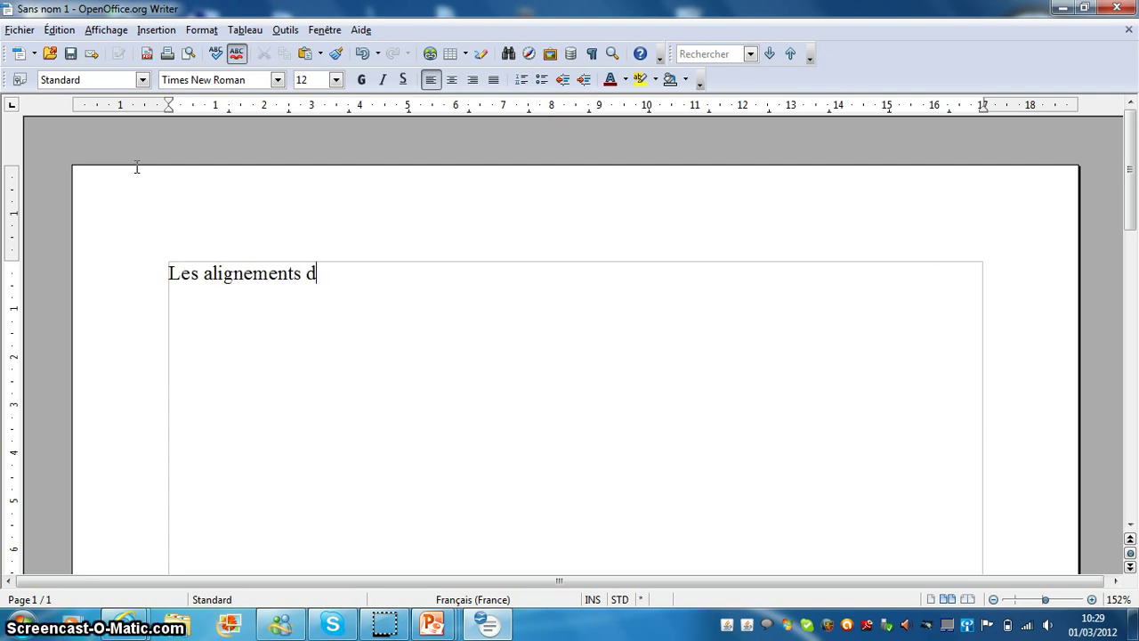
{"action": "type", "text": "e K"}
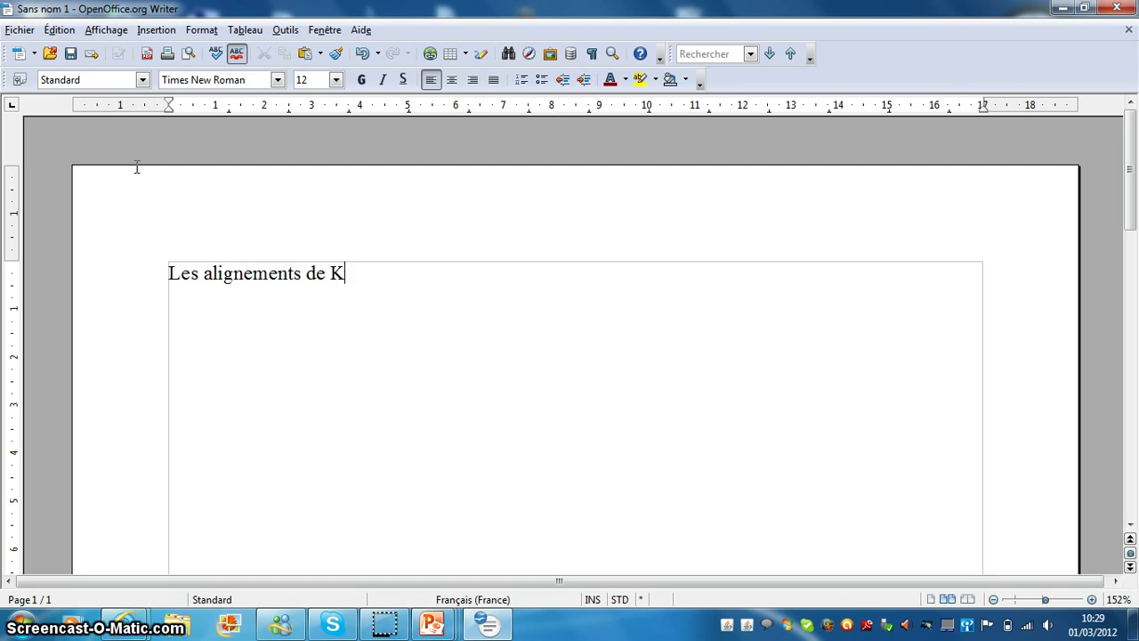
{"action": "type", "text": "arnac"}
- Correct the last word of the title to "Carnac" so it reads "Les alignements de Carnac"
{"action": "left_click", "coordinate": [494, 283]}
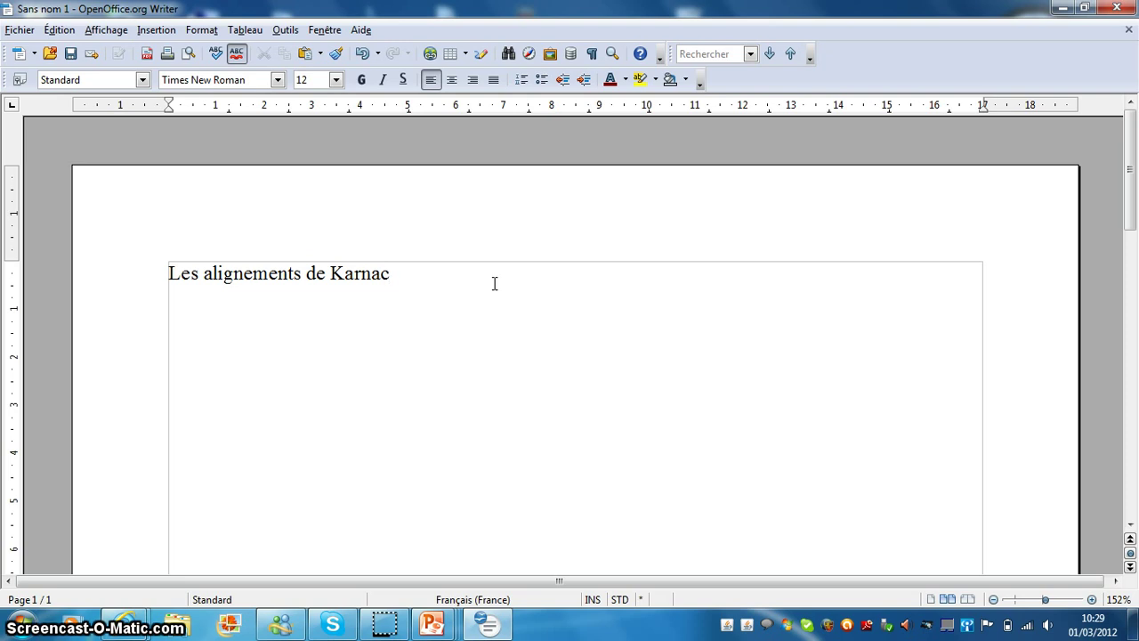
{"action": "key", "text": "BackSpace"}
{"action": "key", "text": "BackSpace"}
{"action": "key", "text": "BackSpace"}
{"action": "key", "text": "BackSpace"}
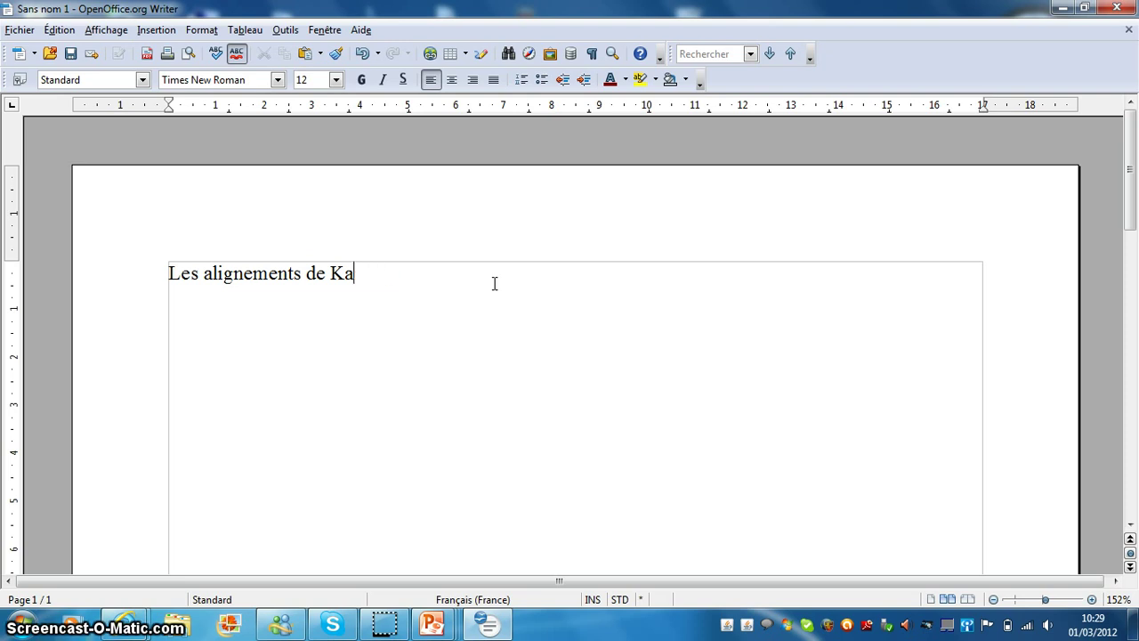
{"action": "key", "text": "BackSpace"}
{"action": "key", "text": "BackSpace"}
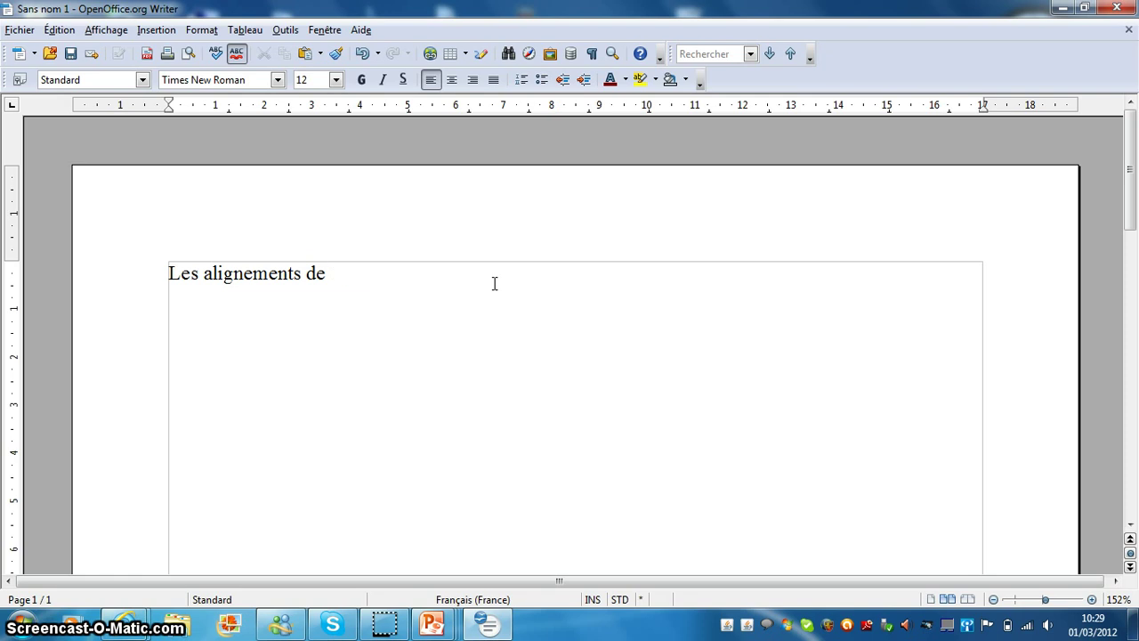
{"action": "type", "text": "a"}
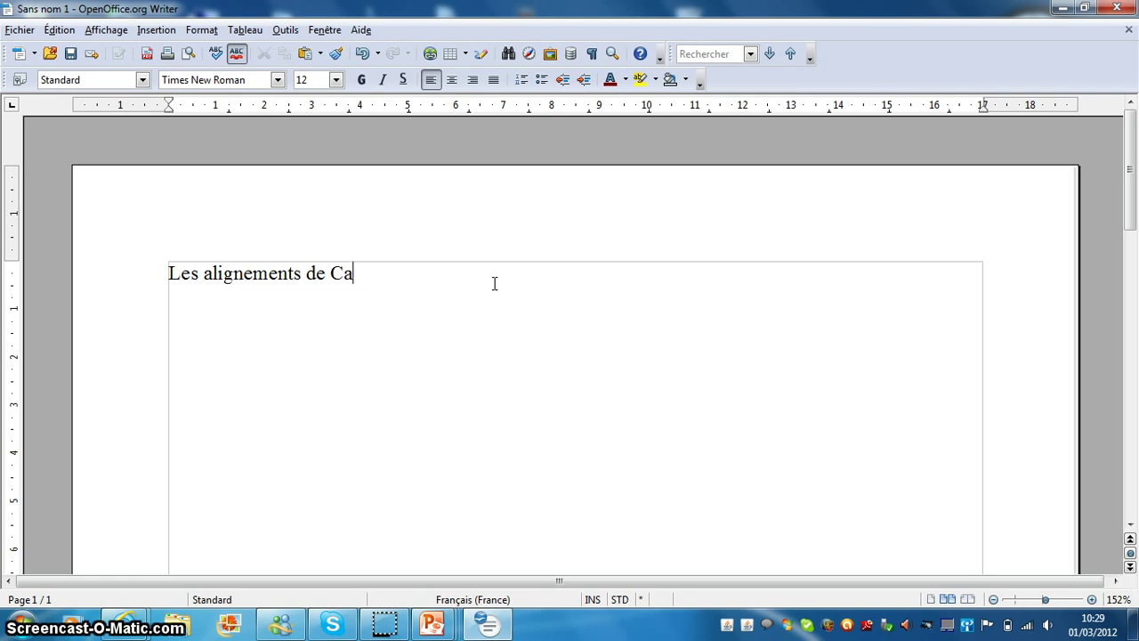
{"action": "type", "text": "rnac"}
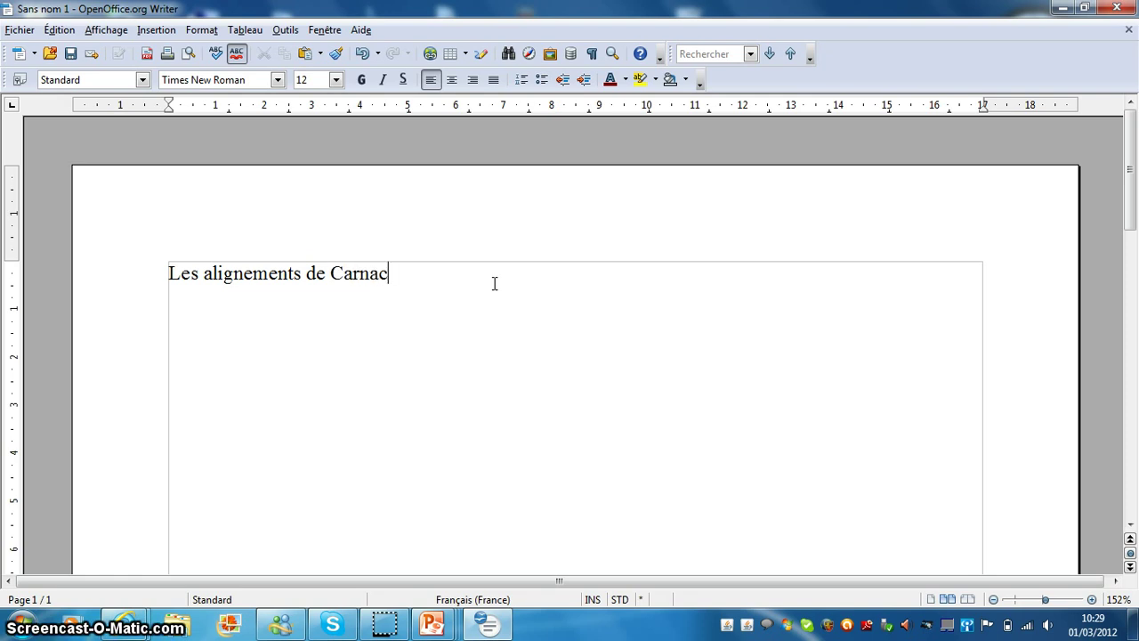
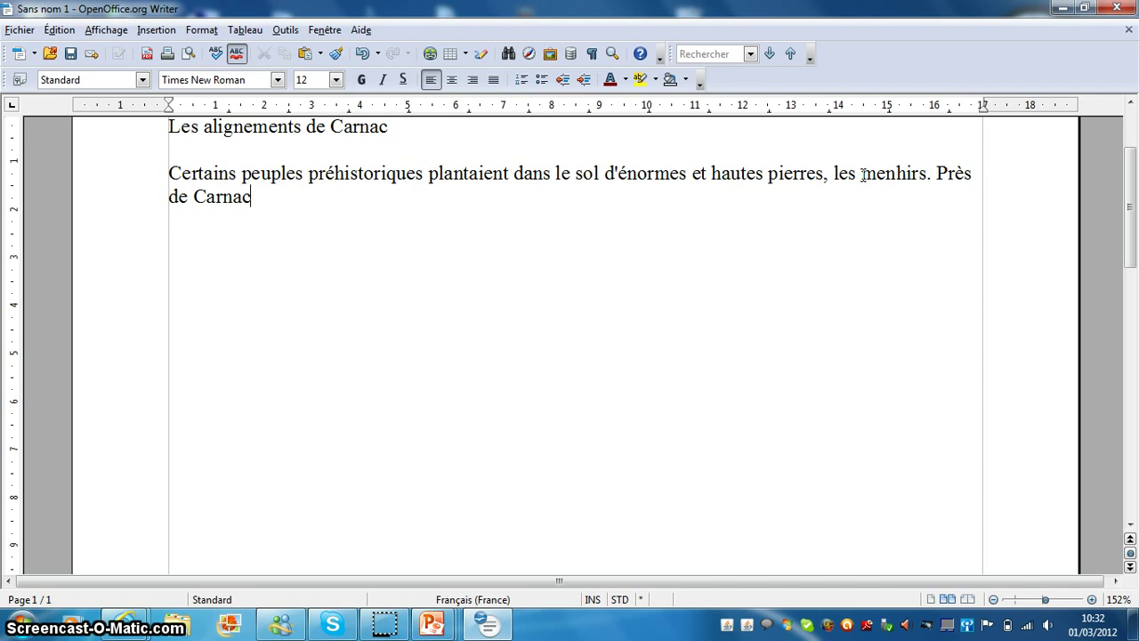
- Complete the paragraph on the menhirs near Carnac and add a second paragraph about their purpose, ending with "leurs efforts"
{"action": "type", "text": "."}
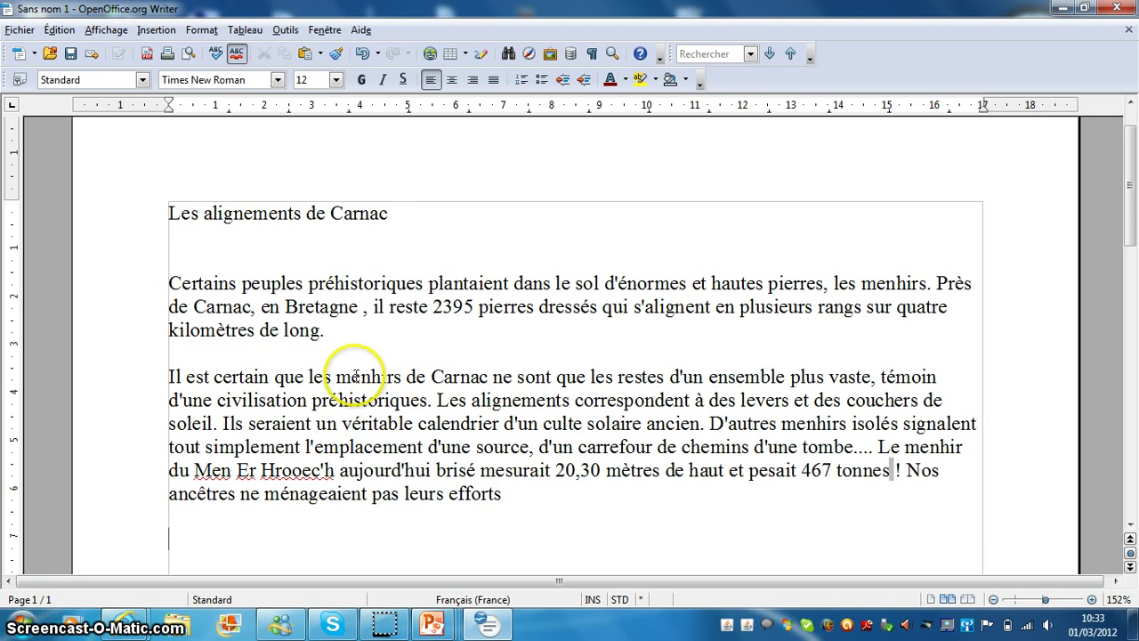
- Set the font size of the title "Les alignements de Carnac" to 32
{"action": "left_click", "coordinate": [362, 248]}
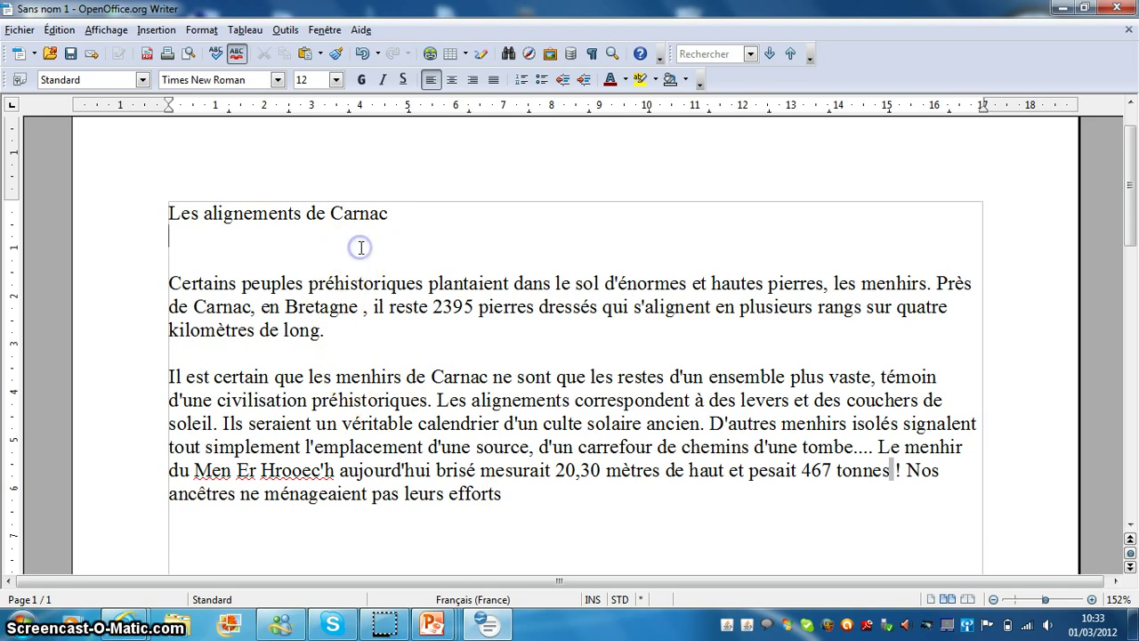
{"action": "left_click", "coordinate": [393, 213]}
{"action": "left_click_drag", "start_coordinate": [392, 214], "coordinate": [156, 208]}
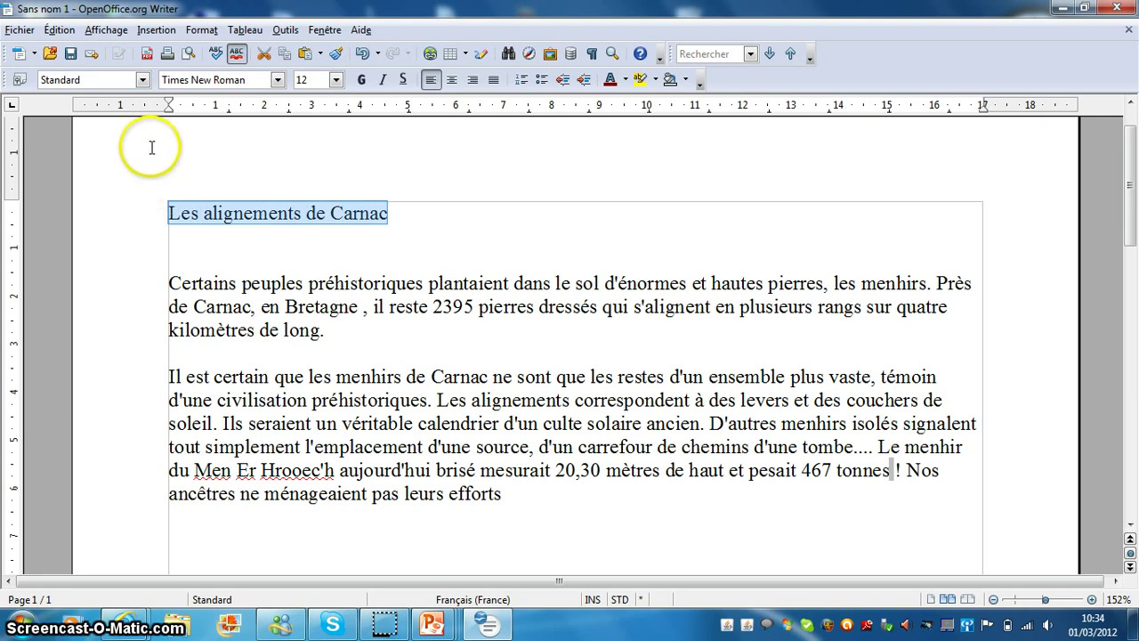
{"action": "left_click", "coordinate": [336, 82]}
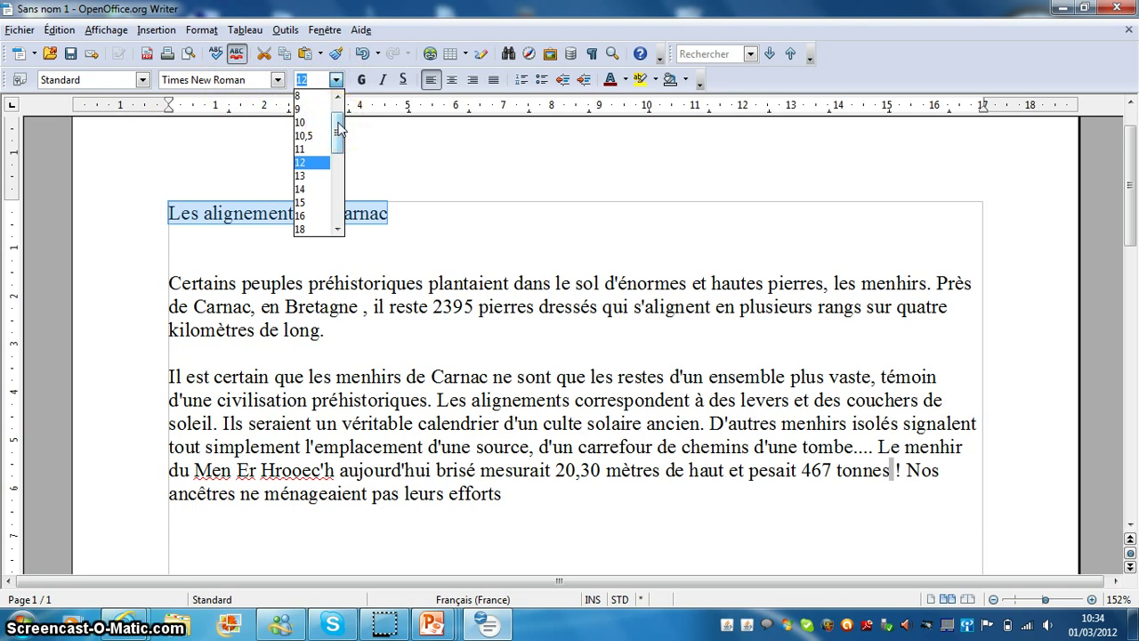
{"action": "left_click_drag", "start_coordinate": [338, 129], "coordinate": [340, 156]}
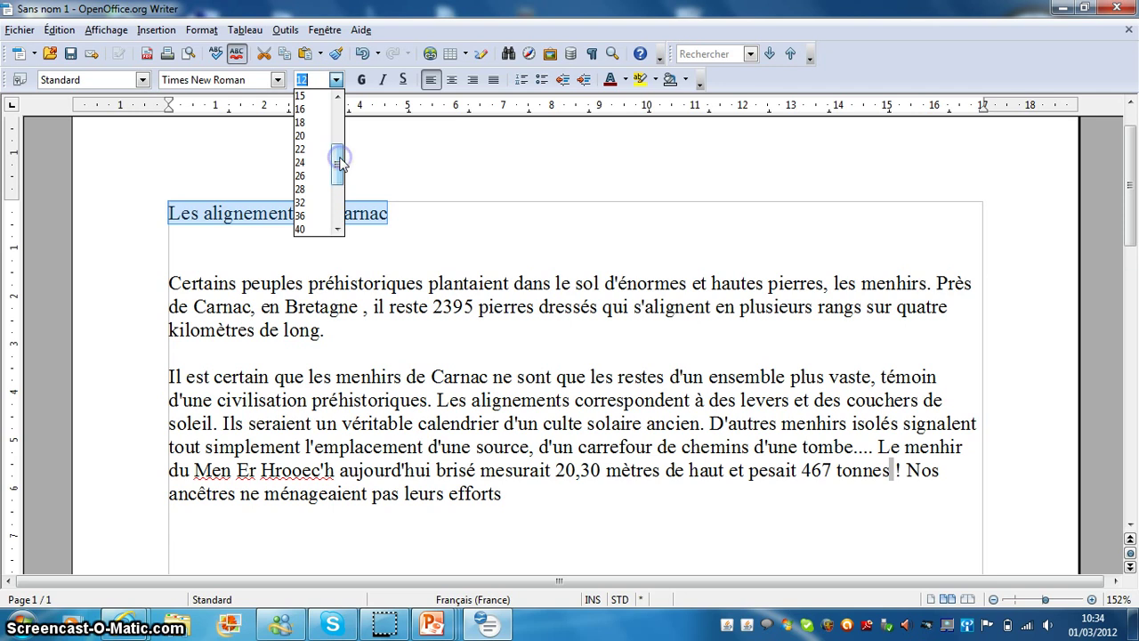
{"action": "left_click", "coordinate": [302, 203]}
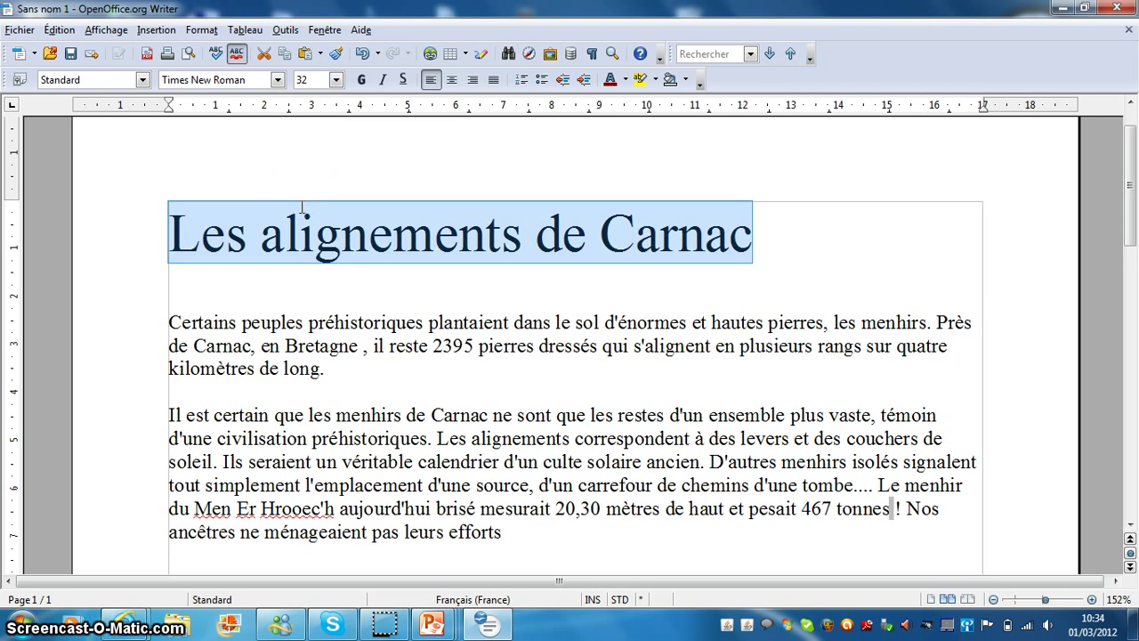
- Change the title's font to Comic Sans MS and make it bold and underlined
{"action": "left_click", "coordinate": [276, 81]}
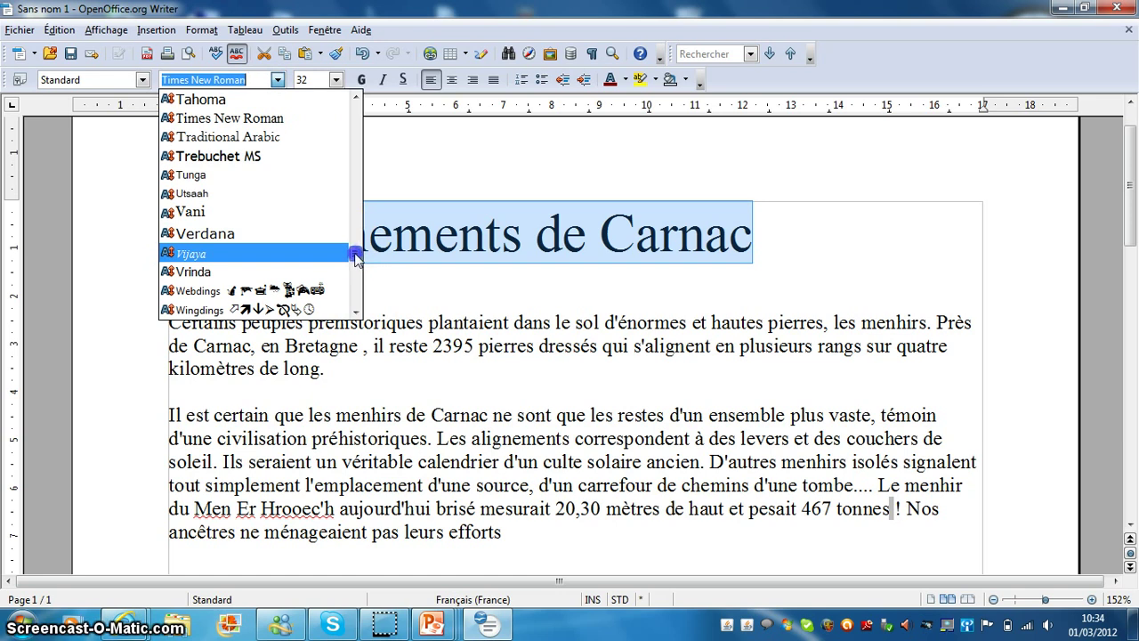
{"action": "left_click_drag", "start_coordinate": [355, 257], "coordinate": [368, 131]}
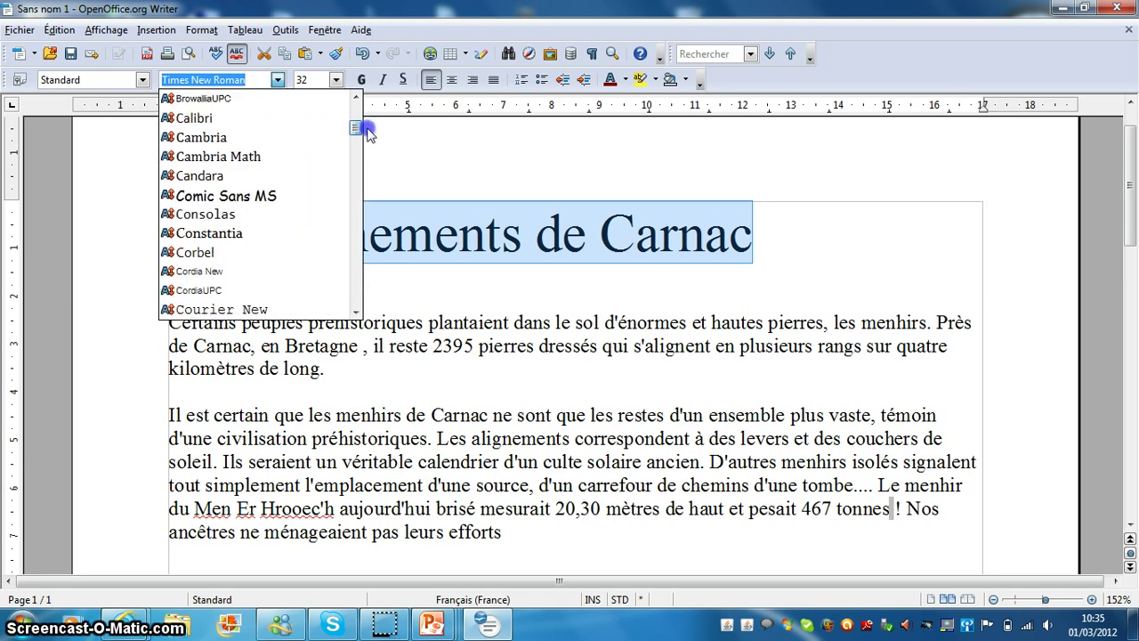
{"action": "left_click", "coordinate": [268, 196]}
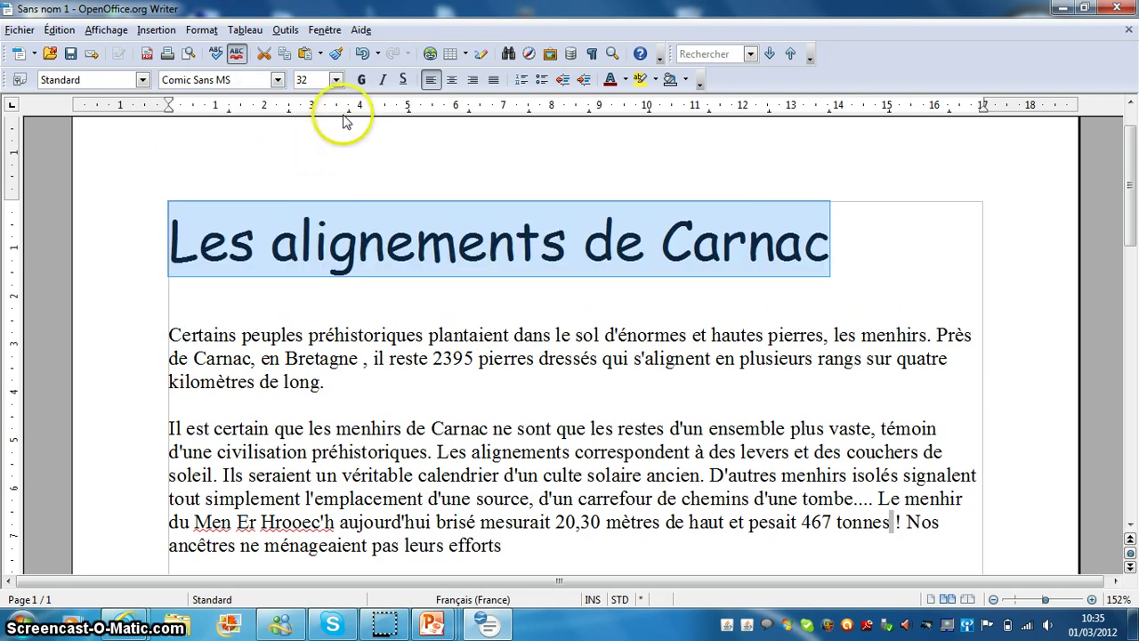
{"action": "left_click", "coordinate": [364, 80]}
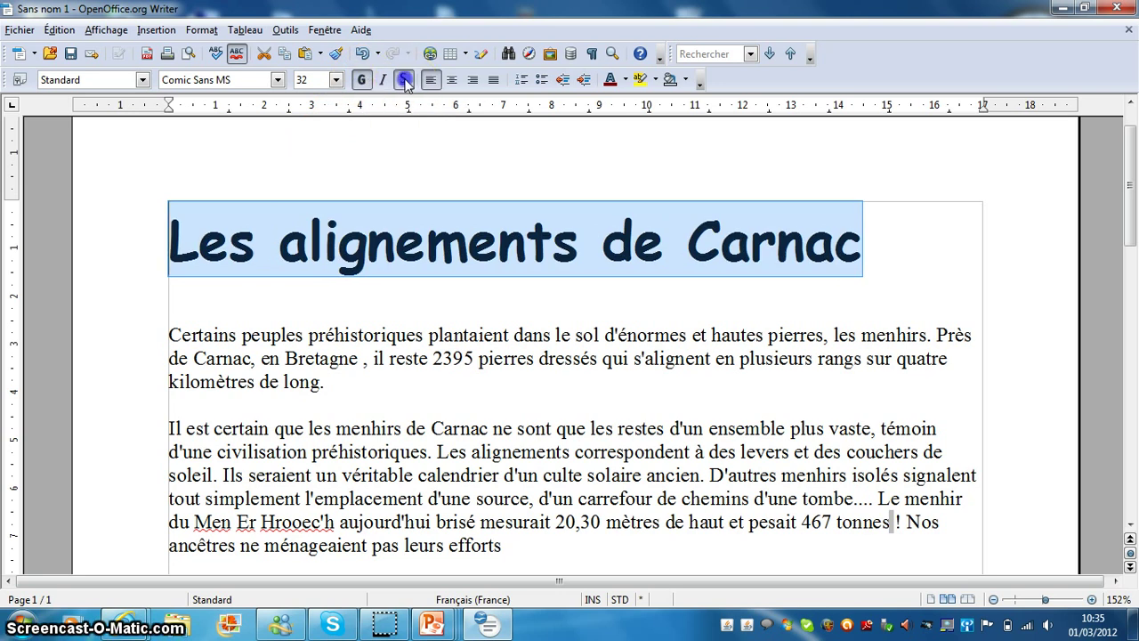
{"action": "left_click", "coordinate": [404, 81]}
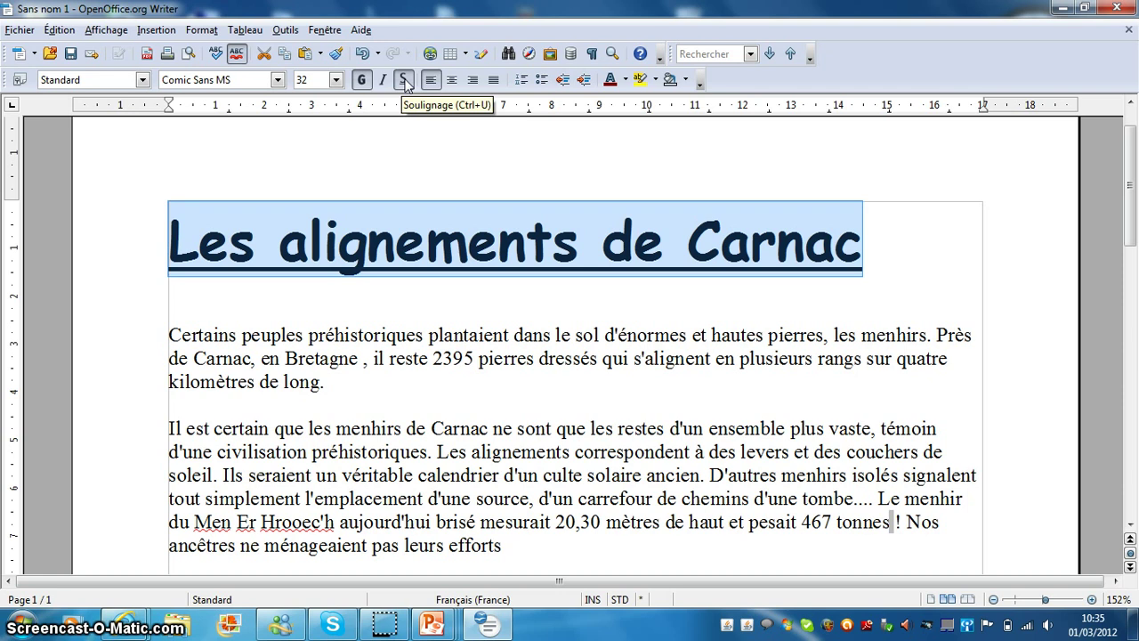
- Reduce the title's font size to 20 and deselect the title
{"action": "left_click", "coordinate": [334, 81]}
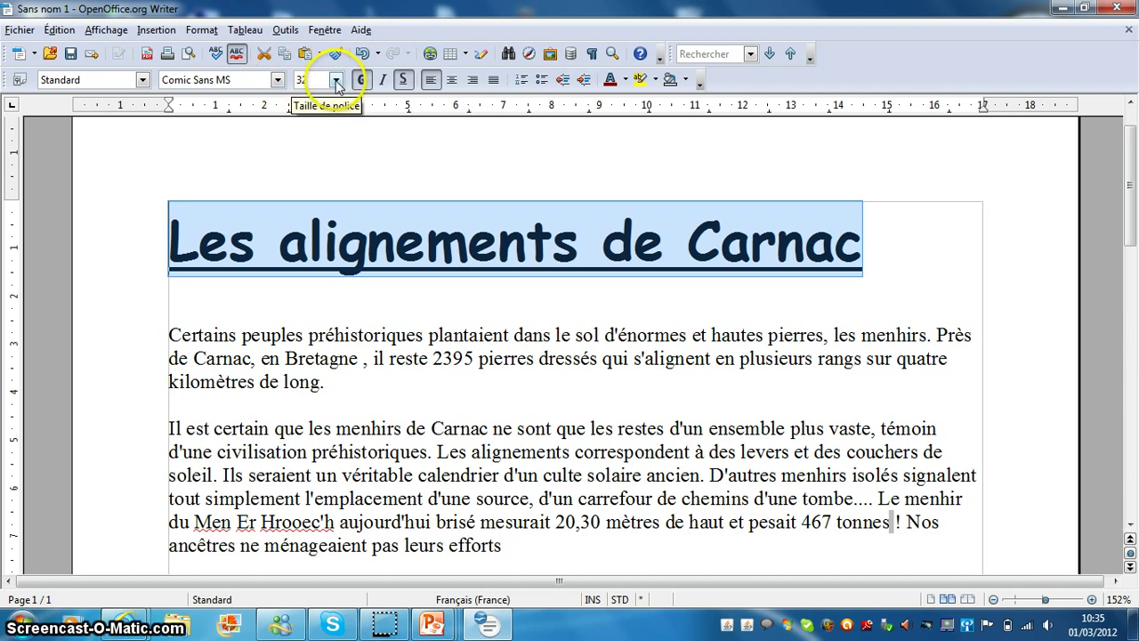
{"action": "left_click", "coordinate": [336, 81]}
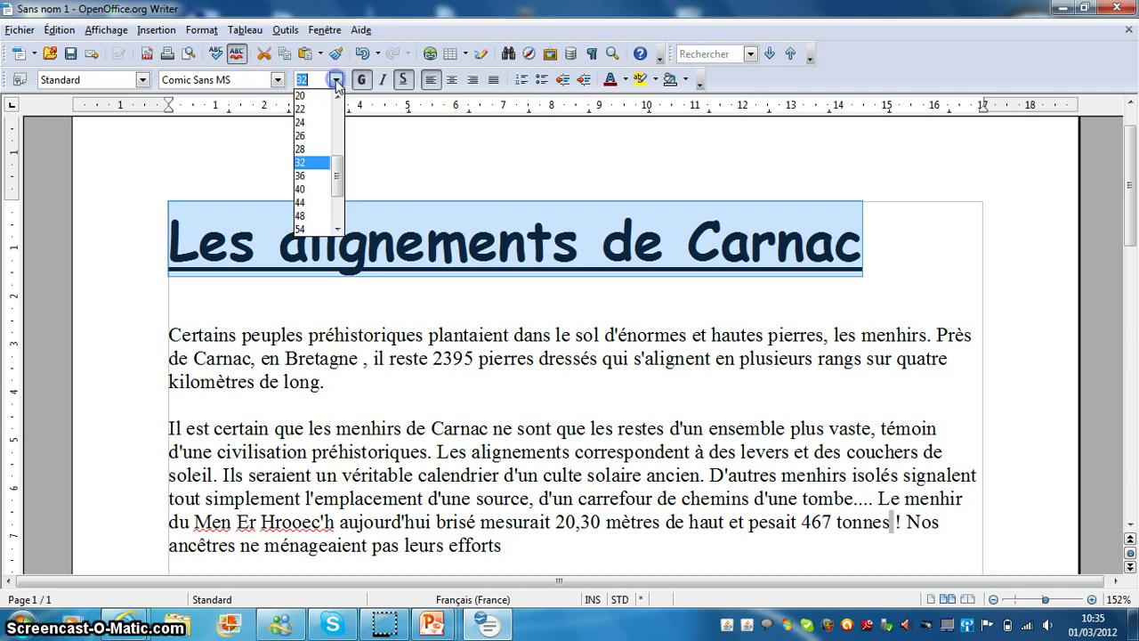
{"action": "left_click_drag", "start_coordinate": [338, 171], "coordinate": [338, 152]}
{"action": "left_click", "coordinate": [304, 156]}
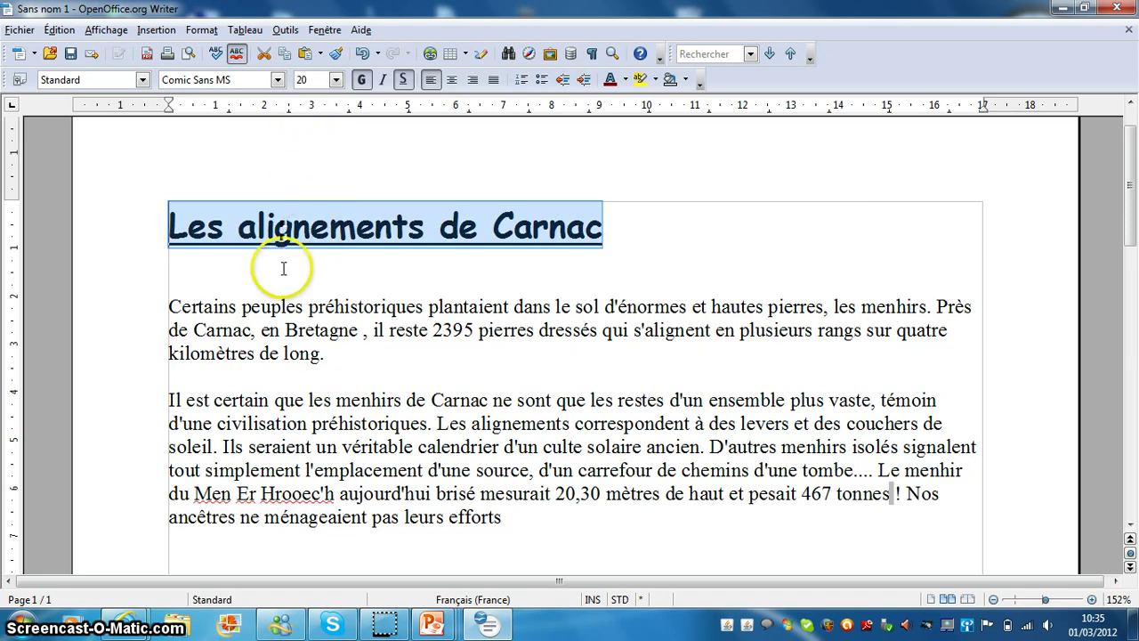
{"action": "left_click", "coordinate": [257, 281]}
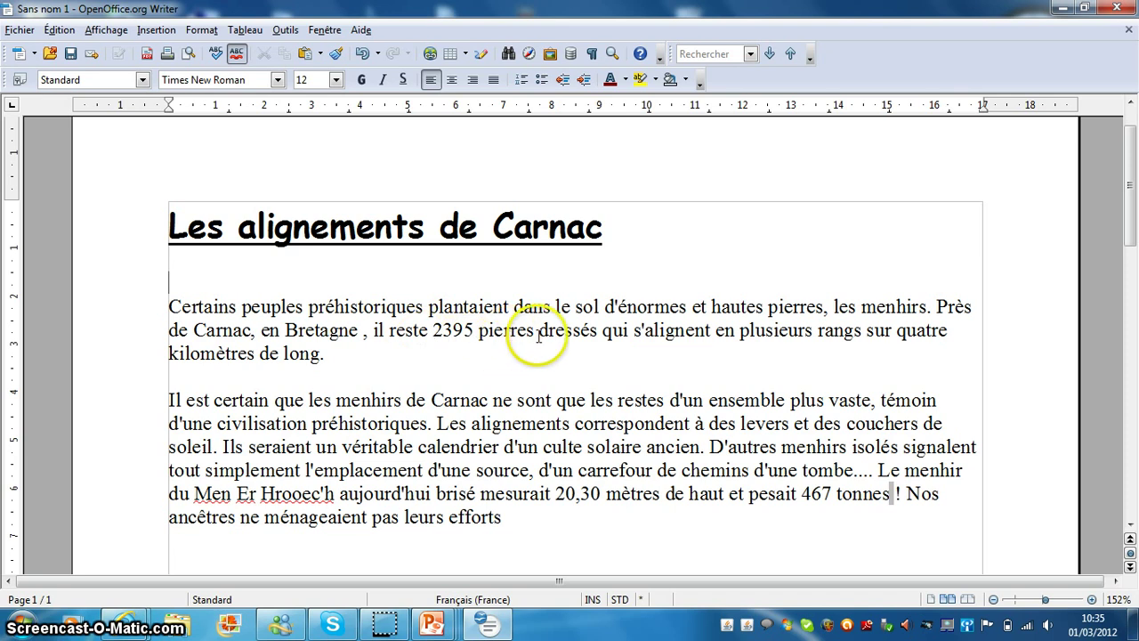
- Underline and bold the words "2395 pierres dressés" in the first paragraph
{"action": "left_click", "coordinate": [433, 330]}
{"action": "left_click_drag", "start_coordinate": [433, 330], "coordinate": [602, 336]}
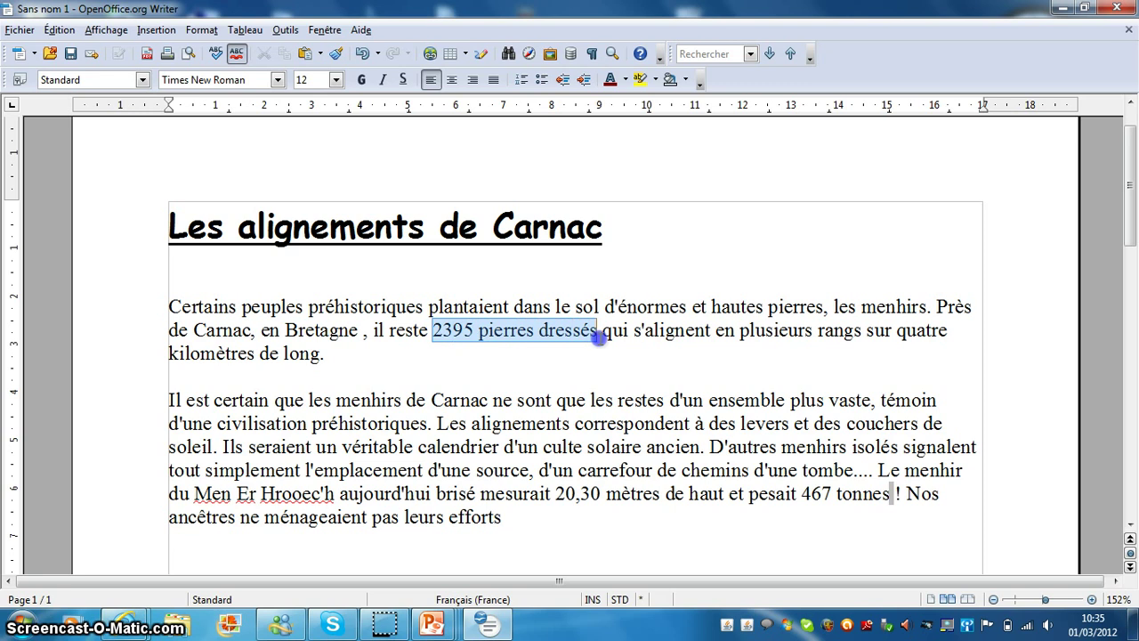
{"action": "left_click_drag", "start_coordinate": [599, 336], "coordinate": [598, 336]}
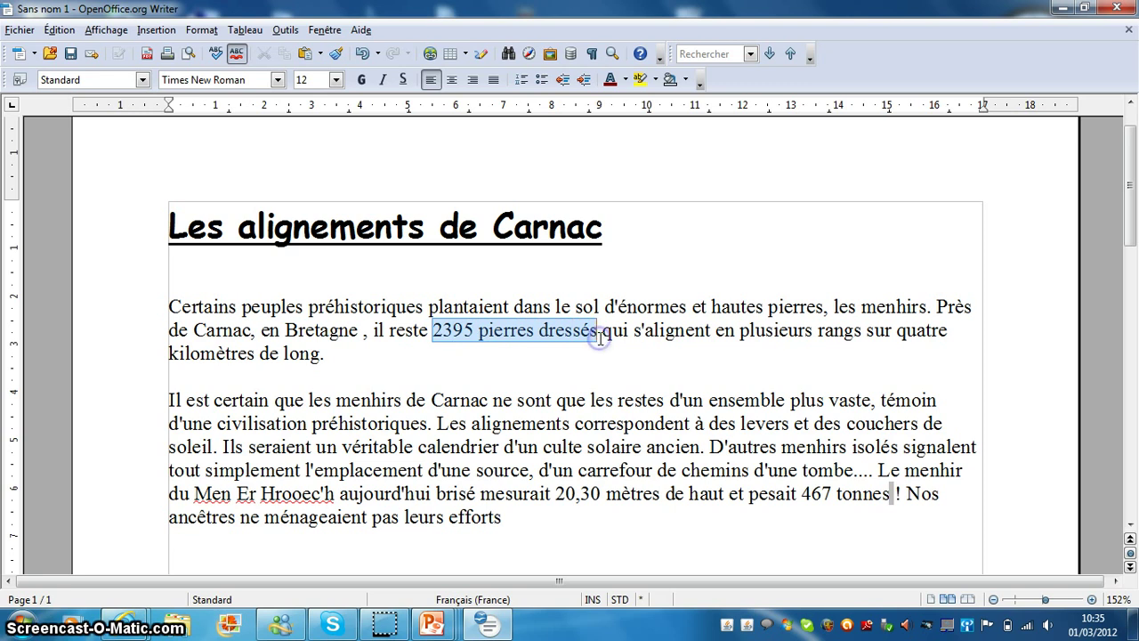
{"action": "left_click", "coordinate": [402, 80]}
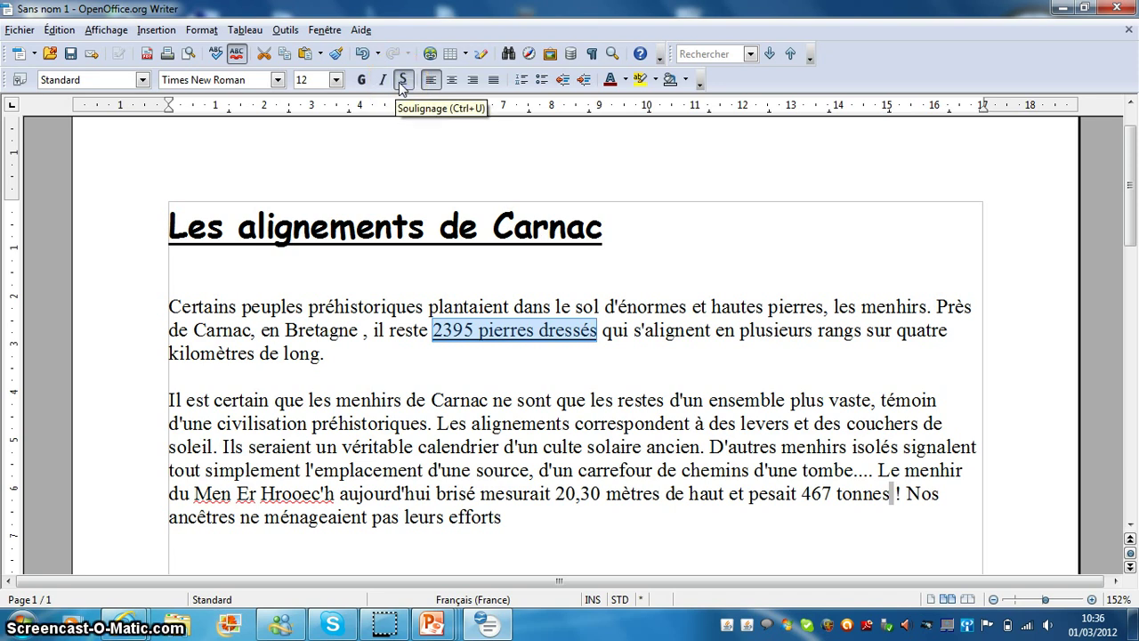
{"action": "left_click", "coordinate": [360, 80]}
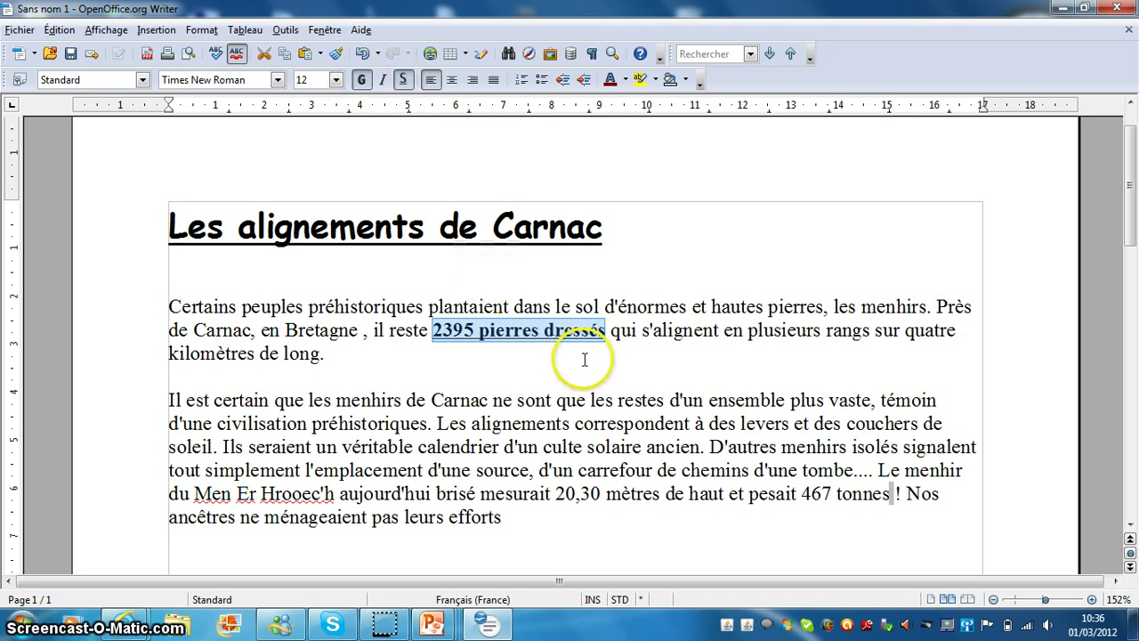
{"action": "left_click", "coordinate": [722, 292]}
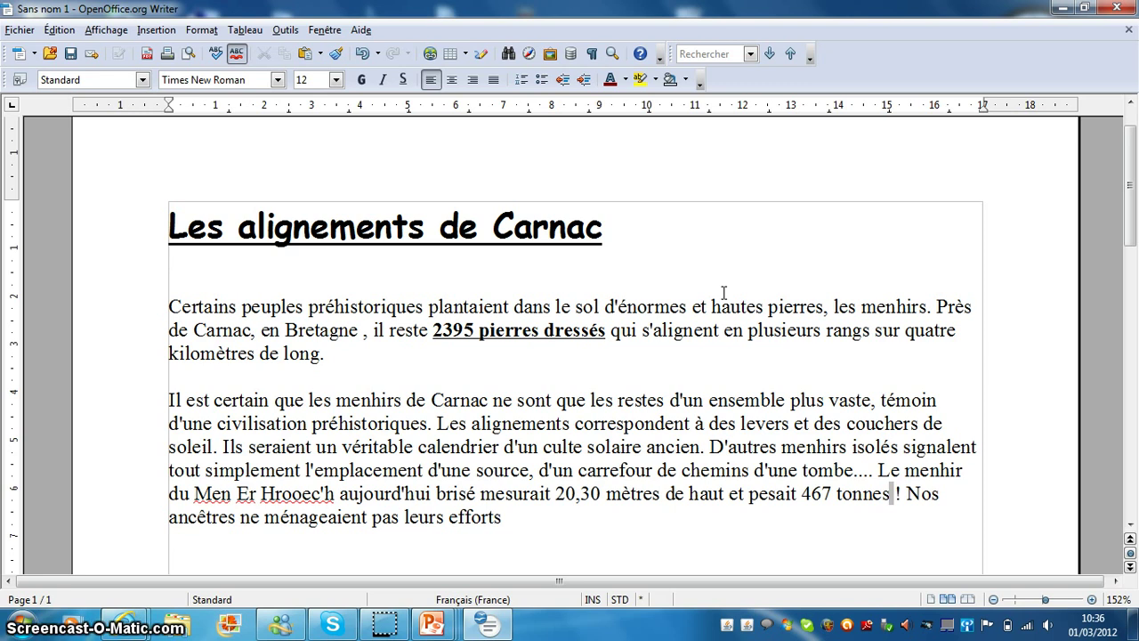
- Put the words "sur quatre kilomètres de long." at the end of the first paragraph in italics
{"action": "left_click", "coordinate": [875, 330]}
{"action": "left_click_drag", "start_coordinate": [873, 330], "coordinate": [320, 352]}
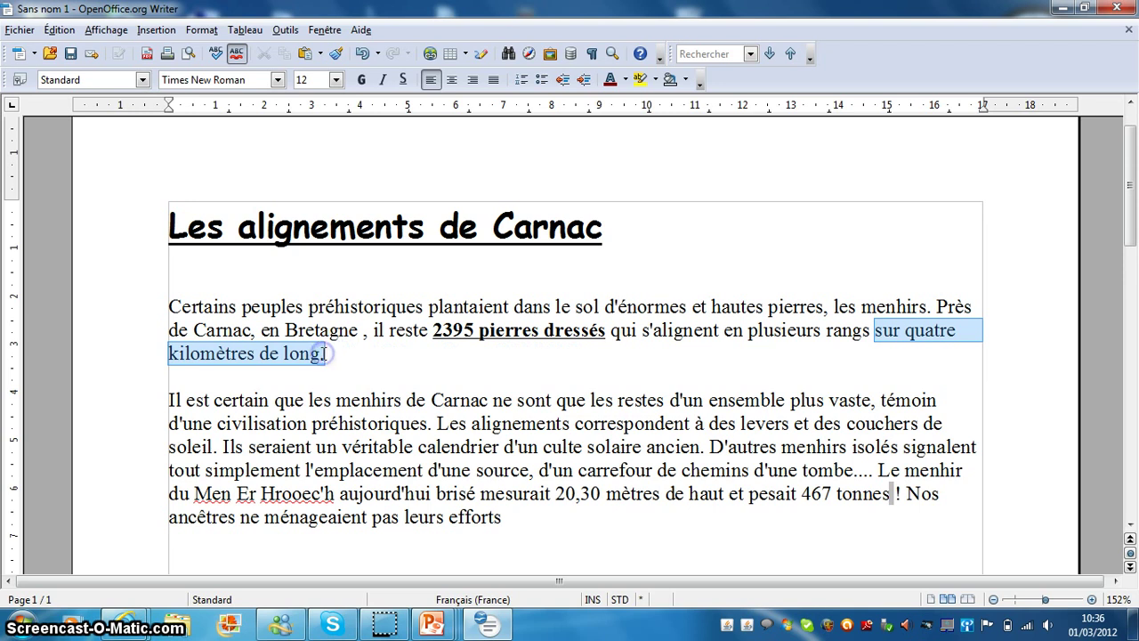
{"action": "left_click", "coordinate": [381, 81]}
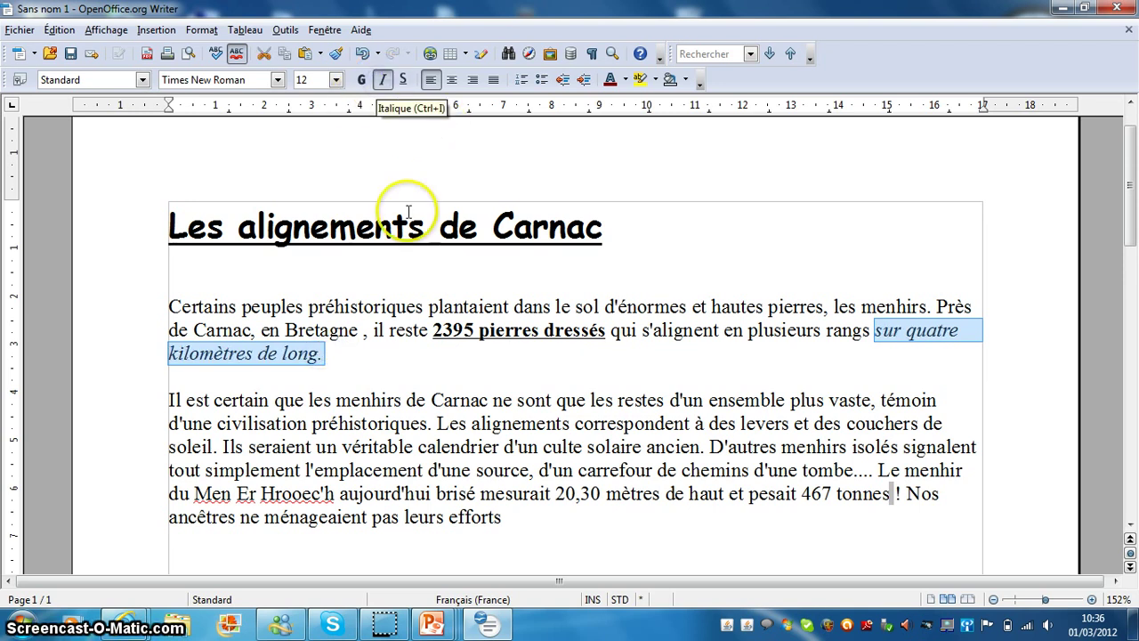
{"action": "left_click", "coordinate": [418, 384]}
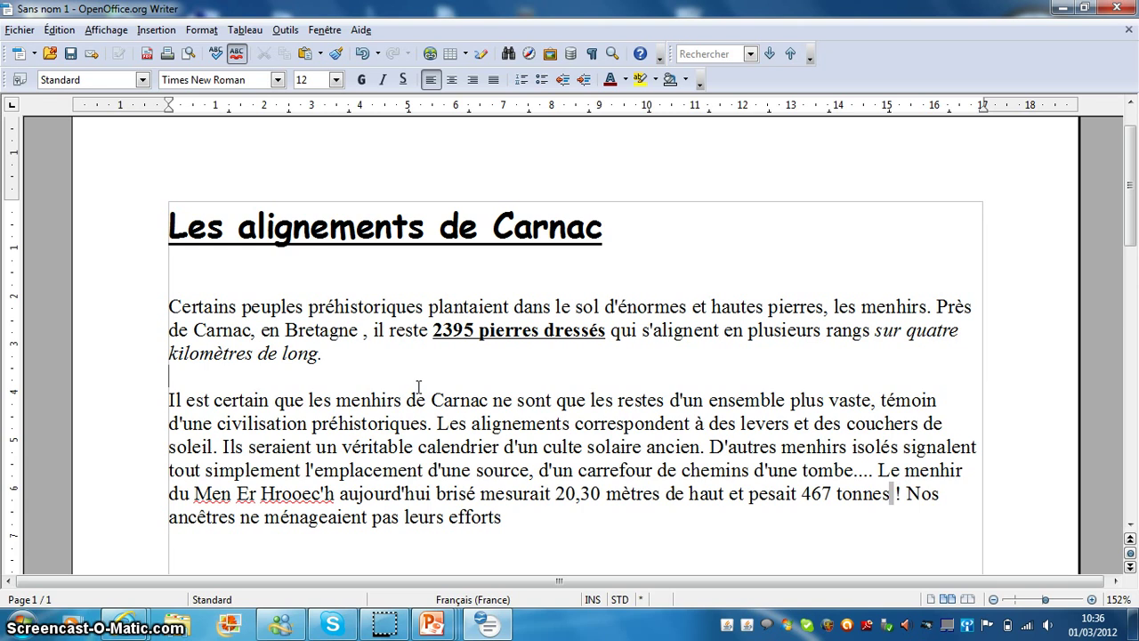
- Make the words "des levers et des couchers de soleil." in the second paragraph bold
{"action": "left_click", "coordinate": [707, 423]}
{"action": "left_click_drag", "start_coordinate": [707, 424], "coordinate": [715, 447]}
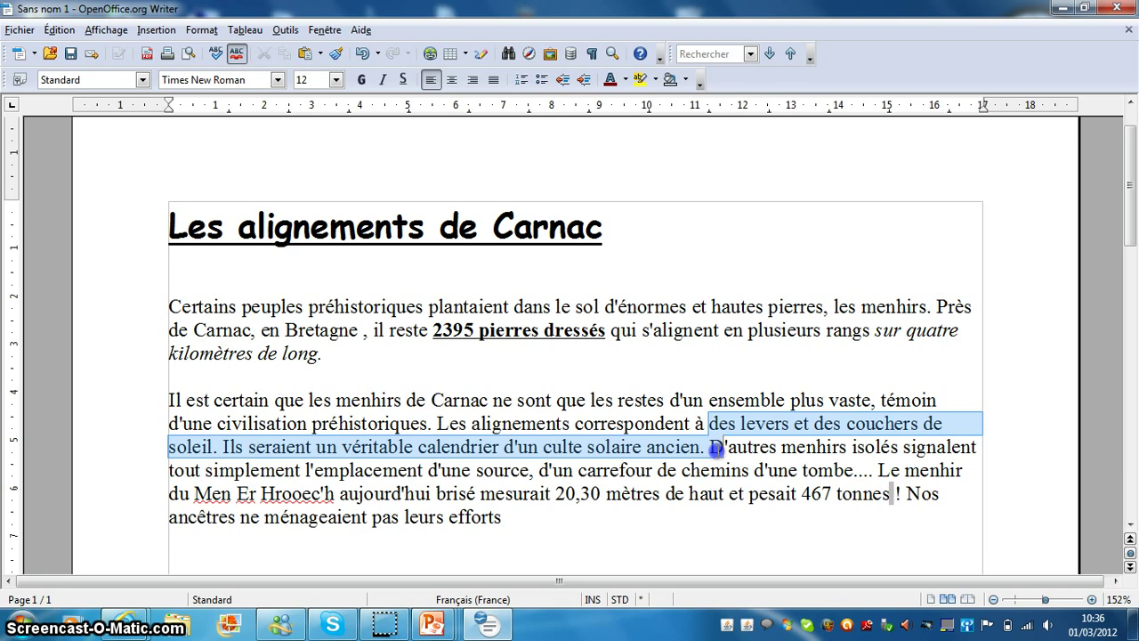
{"action": "left_click_drag", "start_coordinate": [715, 448], "coordinate": [694, 453]}
{"action": "left_click_drag", "start_coordinate": [698, 453], "coordinate": [675, 511]}
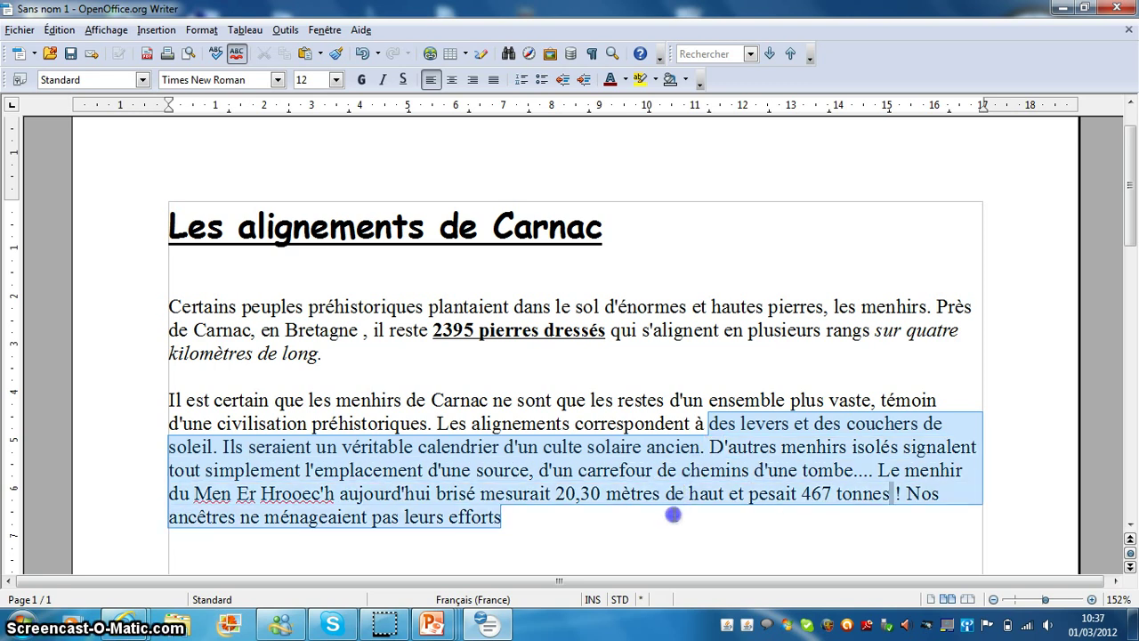
{"action": "left_click_drag", "start_coordinate": [663, 512], "coordinate": [217, 452]}
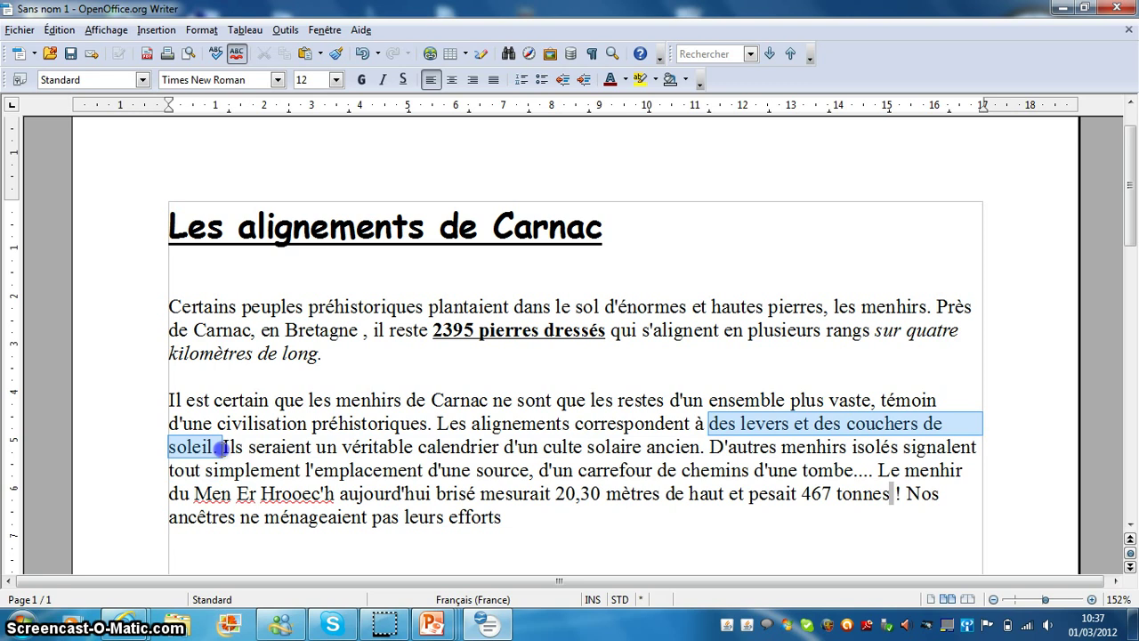
{"action": "left_click_drag", "start_coordinate": [224, 446], "coordinate": [224, 446]}
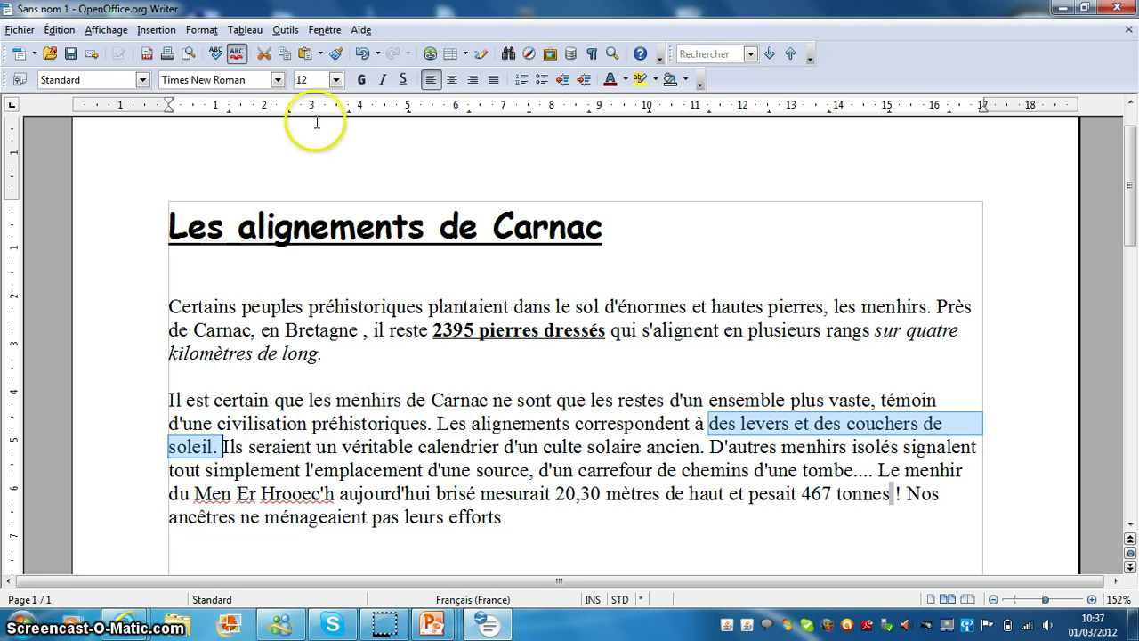
{"action": "left_click", "coordinate": [362, 82]}
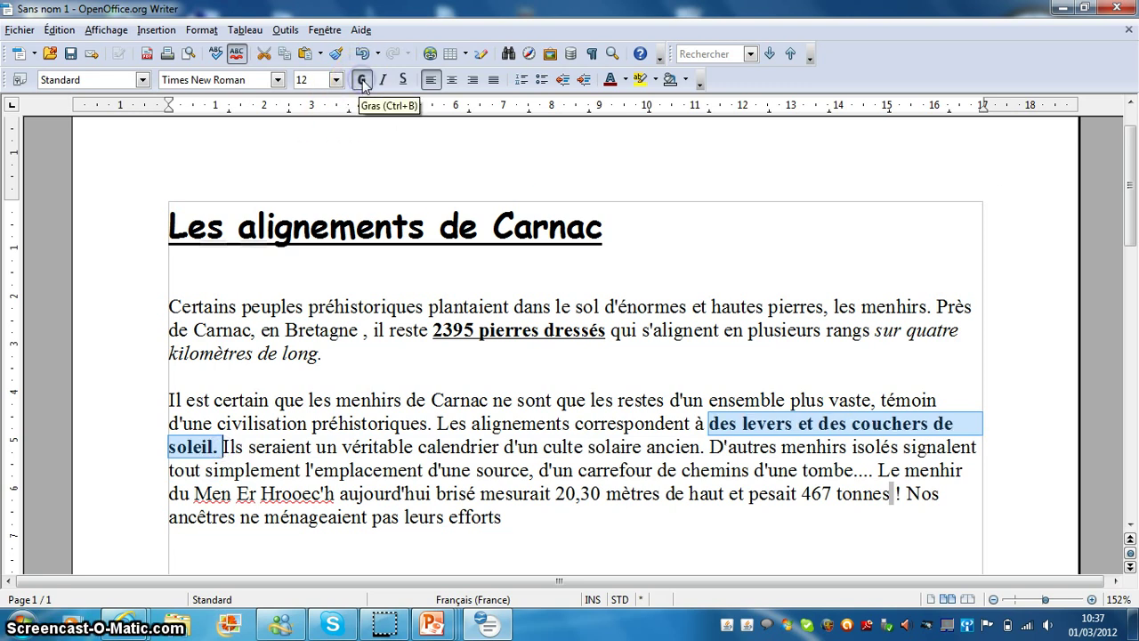
- Colour the words "des levers et des couchers de soleil." pinkish red, underline them and clear the selection
{"action": "left_click", "coordinate": [627, 82]}
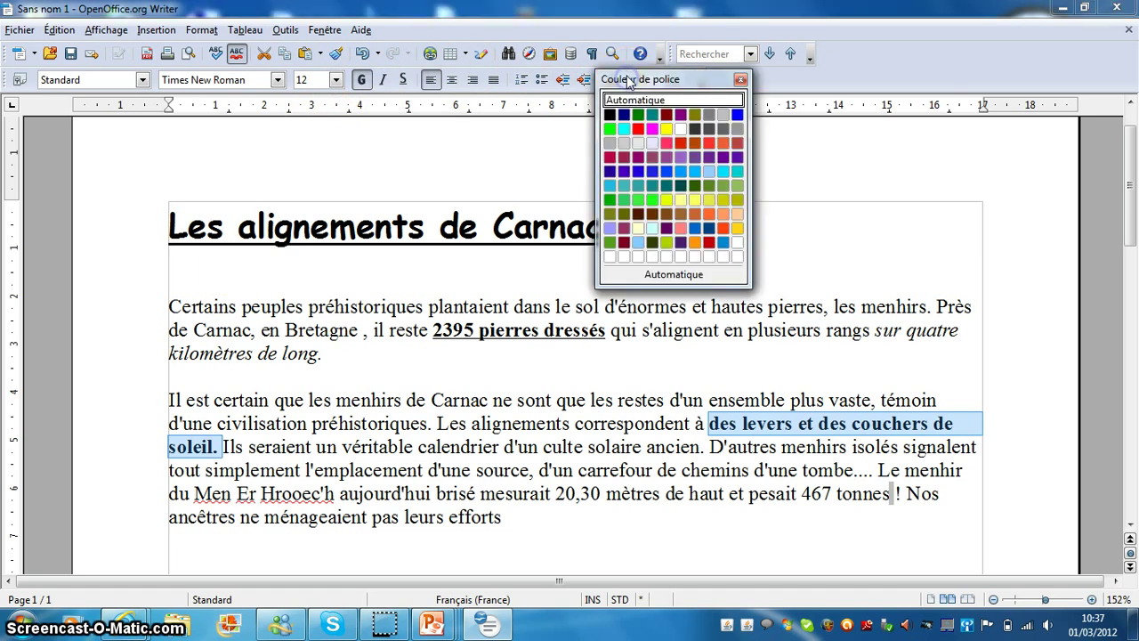
{"action": "left_click", "coordinate": [671, 144]}
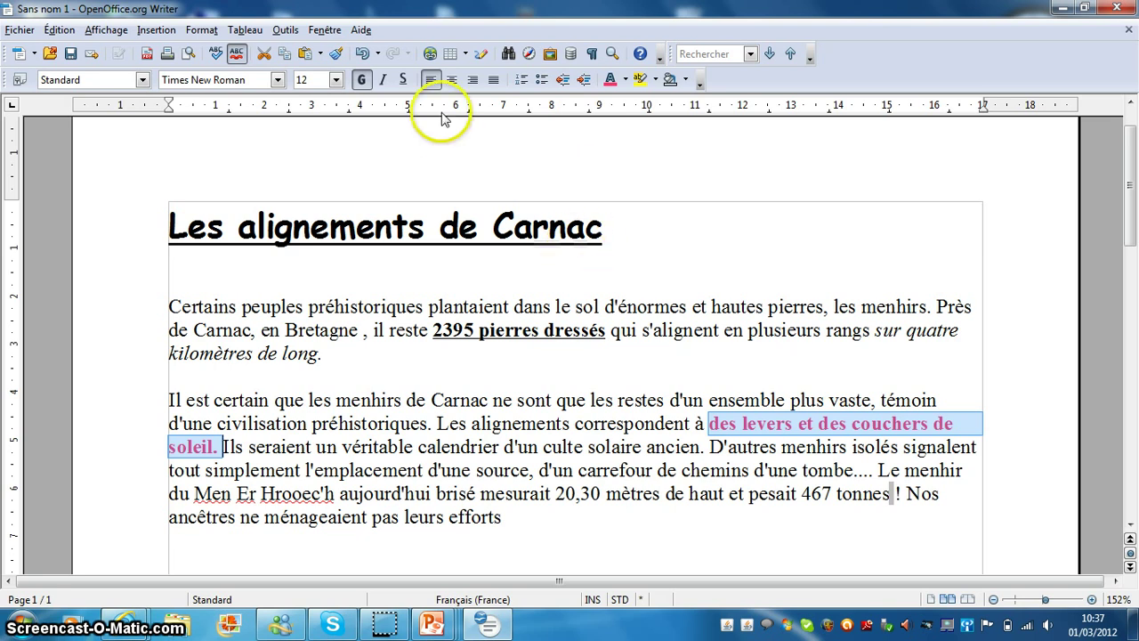
{"action": "left_click", "coordinate": [402, 79]}
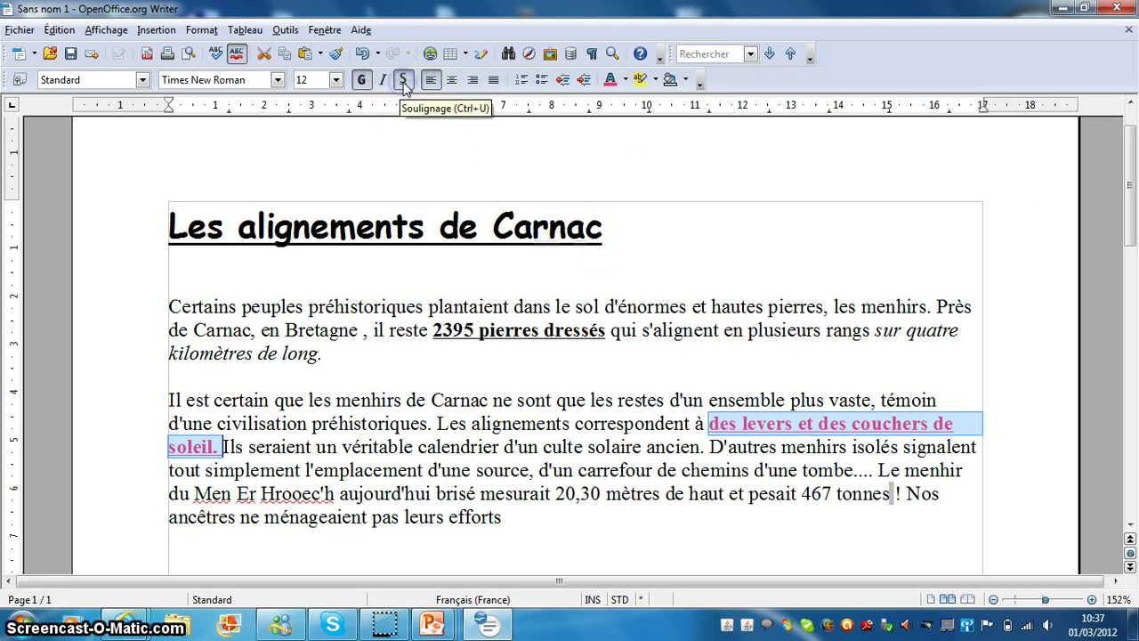
{"action": "left_click", "coordinate": [433, 461]}
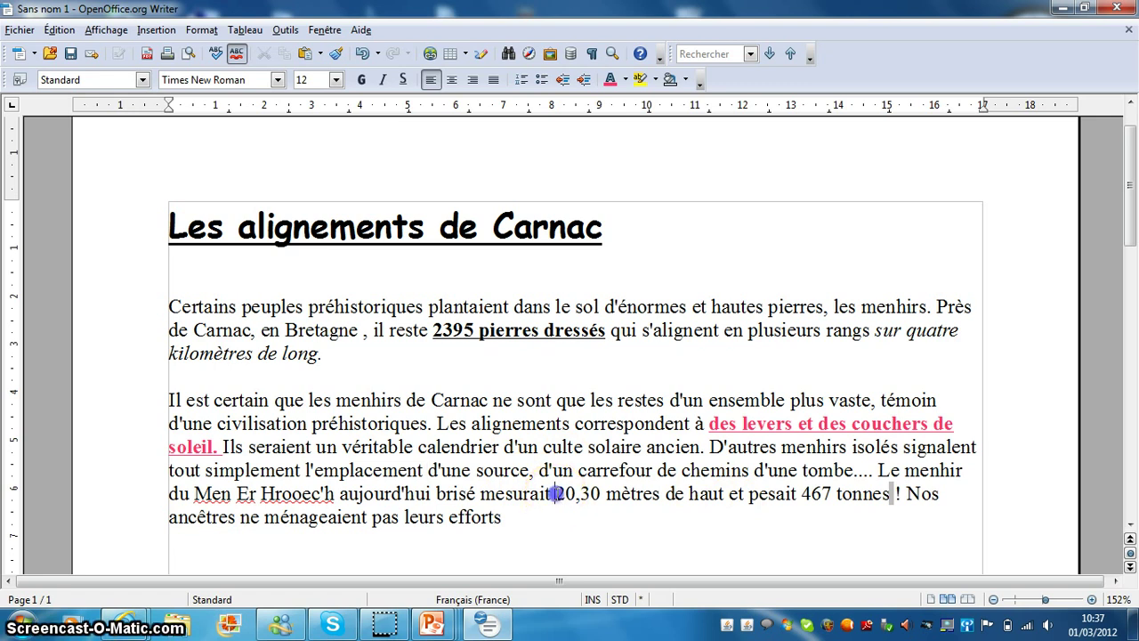
- Set "20,30 mètres de haut et pesait 467 tonnes !" in the second paragraph to font size 18 and bold
{"action": "left_click_drag", "start_coordinate": [554, 493], "coordinate": [899, 499]}
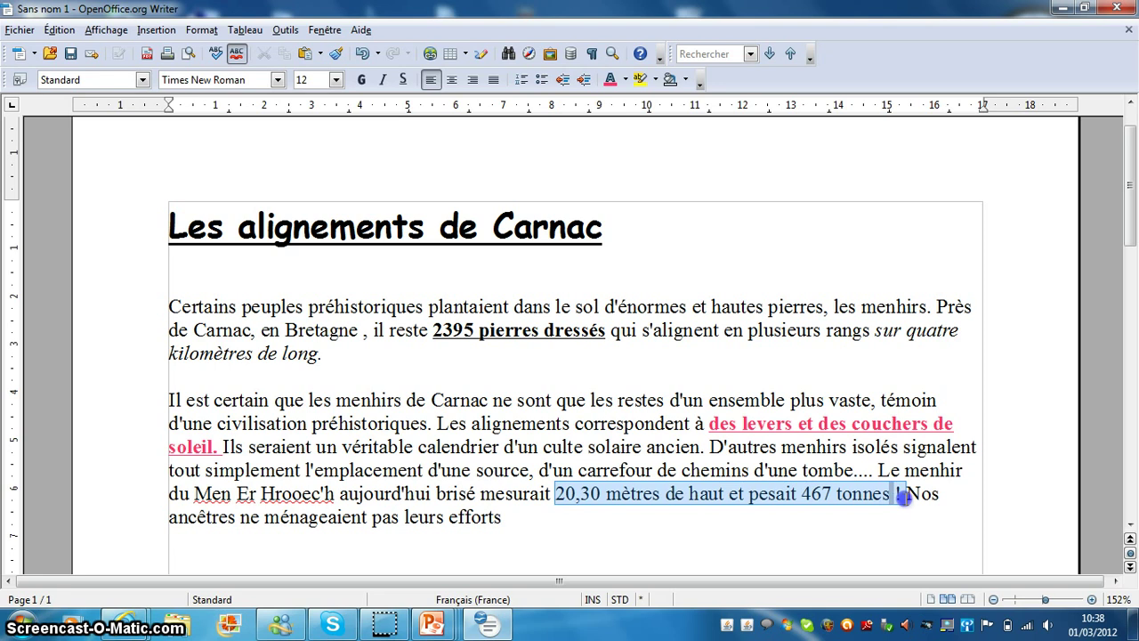
{"action": "left_click", "coordinate": [336, 79]}
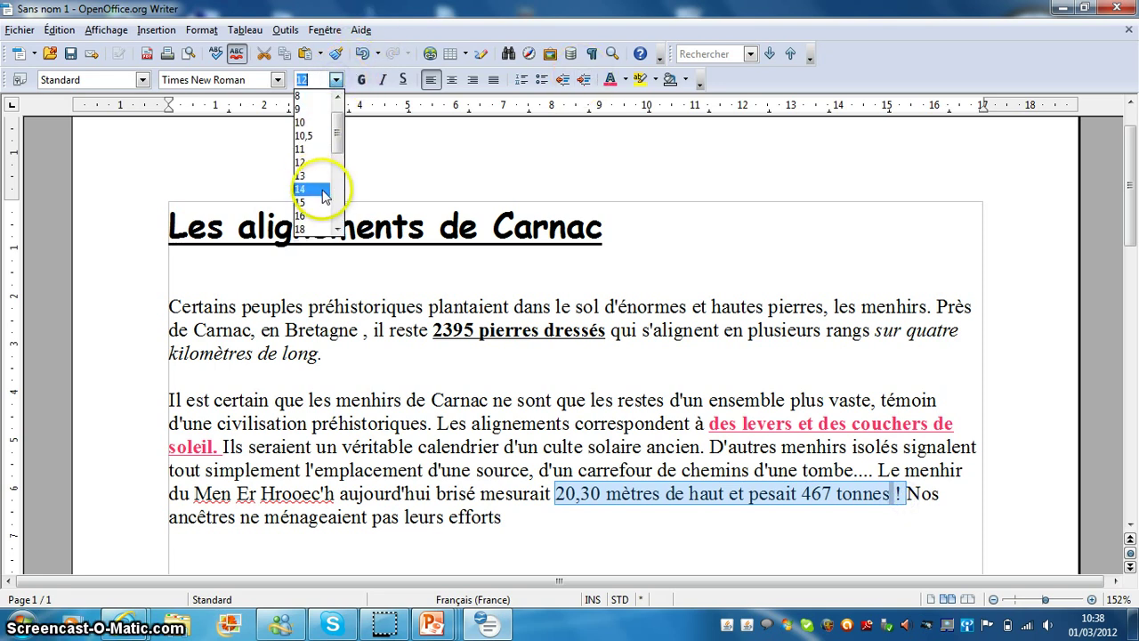
{"action": "left_click", "coordinate": [301, 230]}
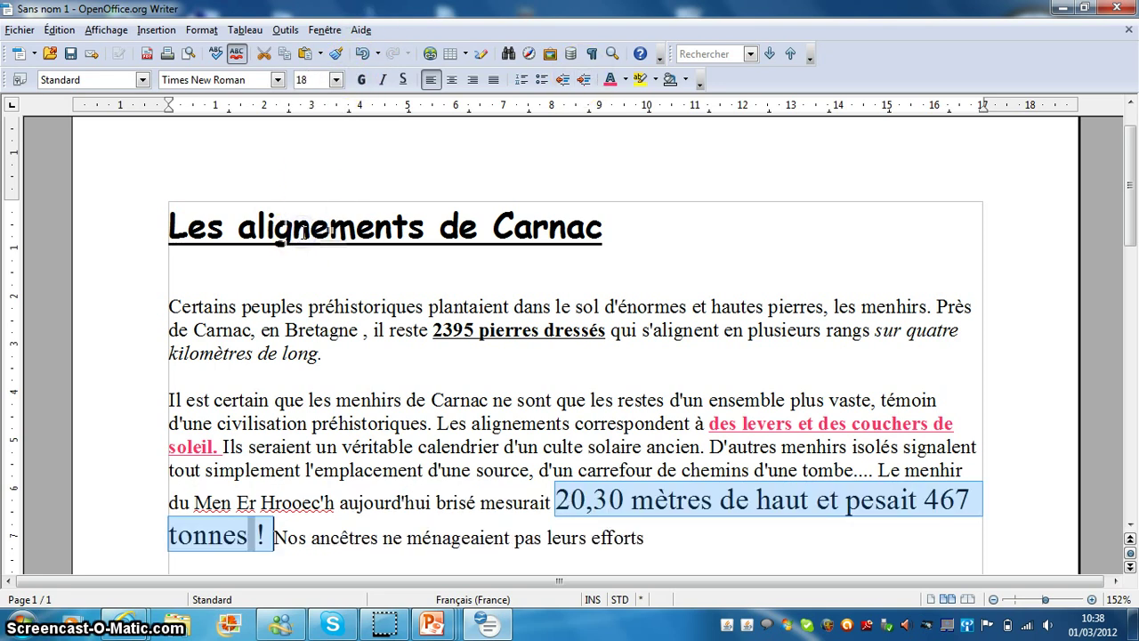
{"action": "left_click", "coordinate": [361, 80]}
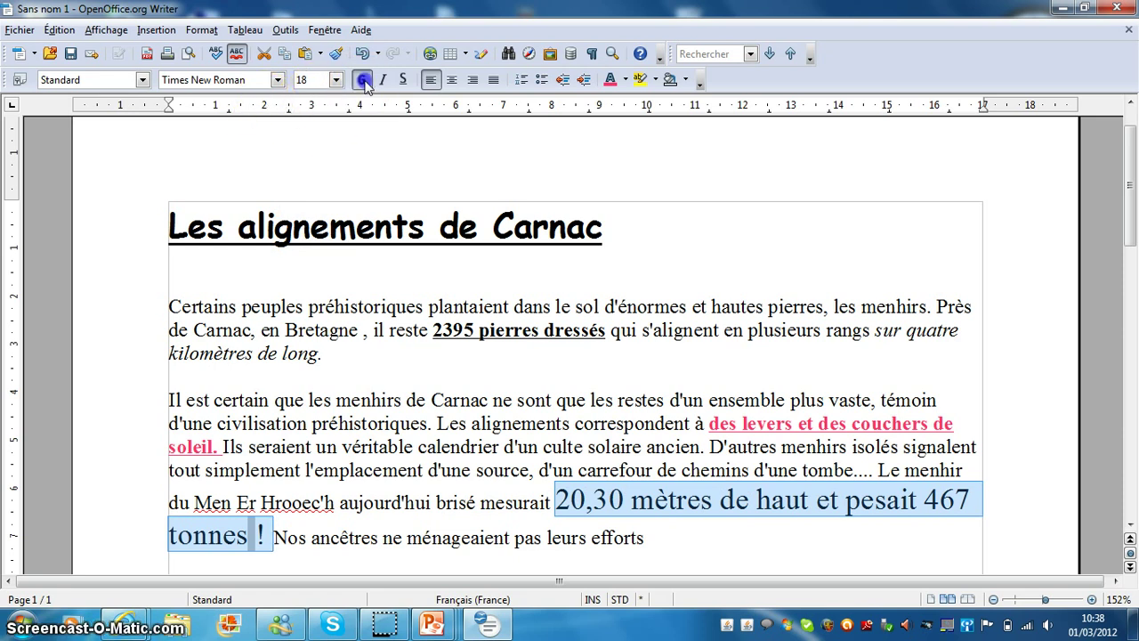
- Change the font of the selected height and weight phrase to Arial Black at size 14
{"action": "left_click", "coordinate": [278, 80]}
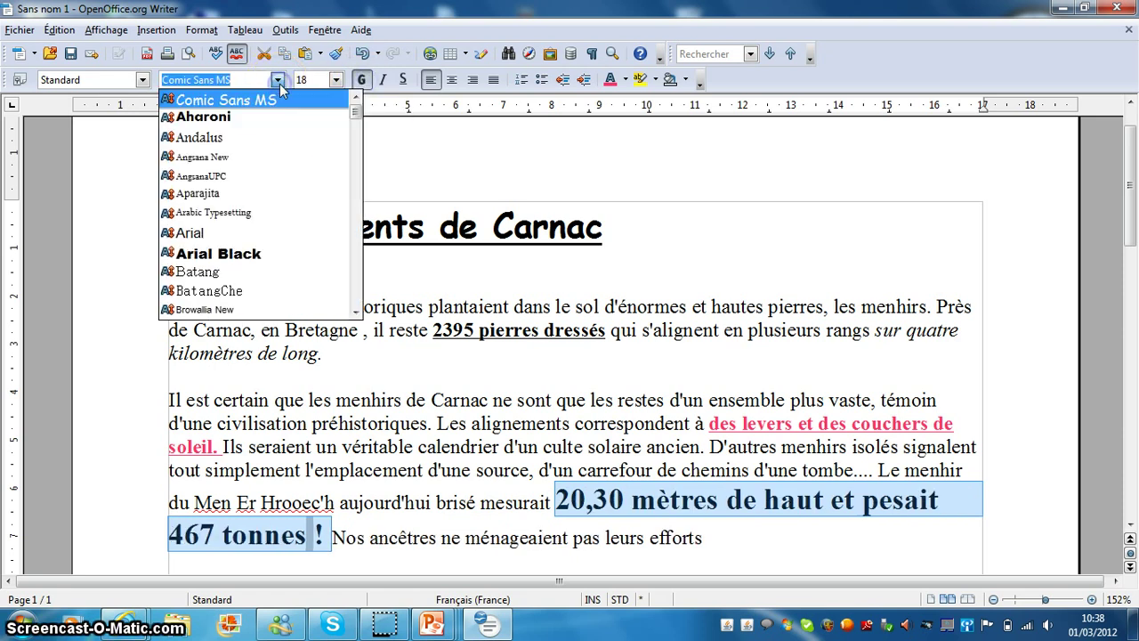
{"action": "left_click", "coordinate": [205, 252]}
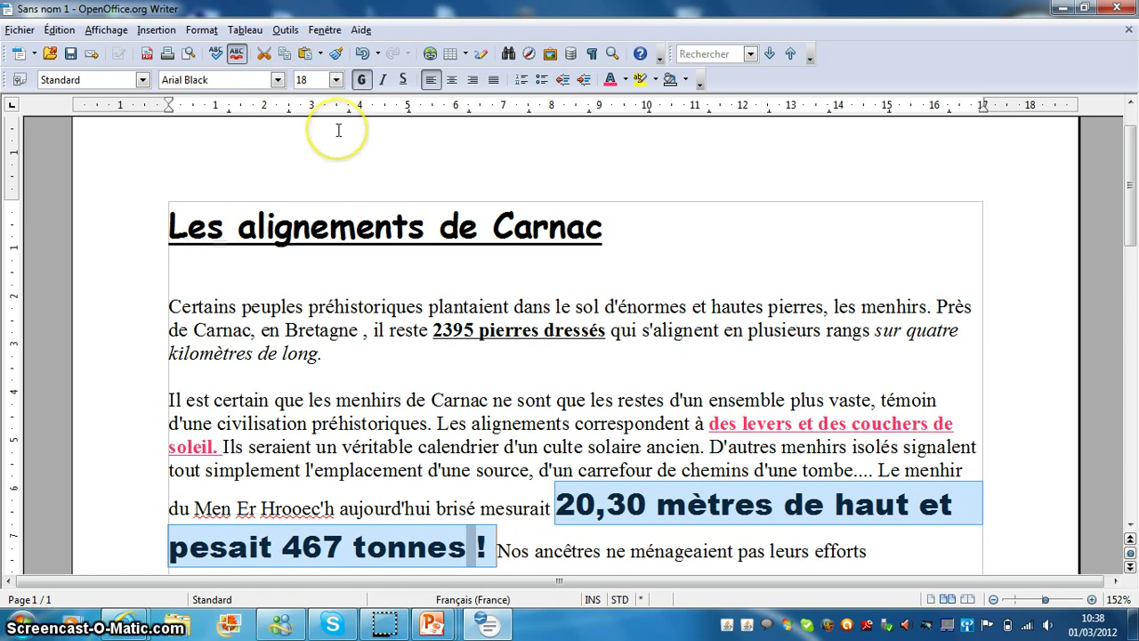
{"action": "left_click", "coordinate": [337, 80]}
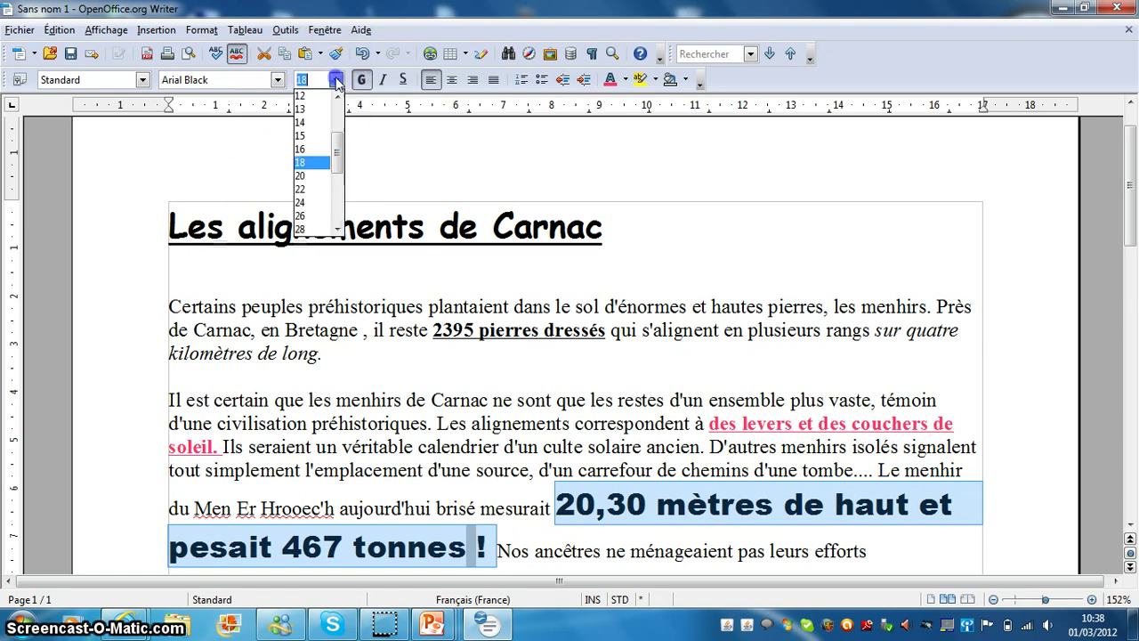
{"action": "left_click", "coordinate": [316, 125]}
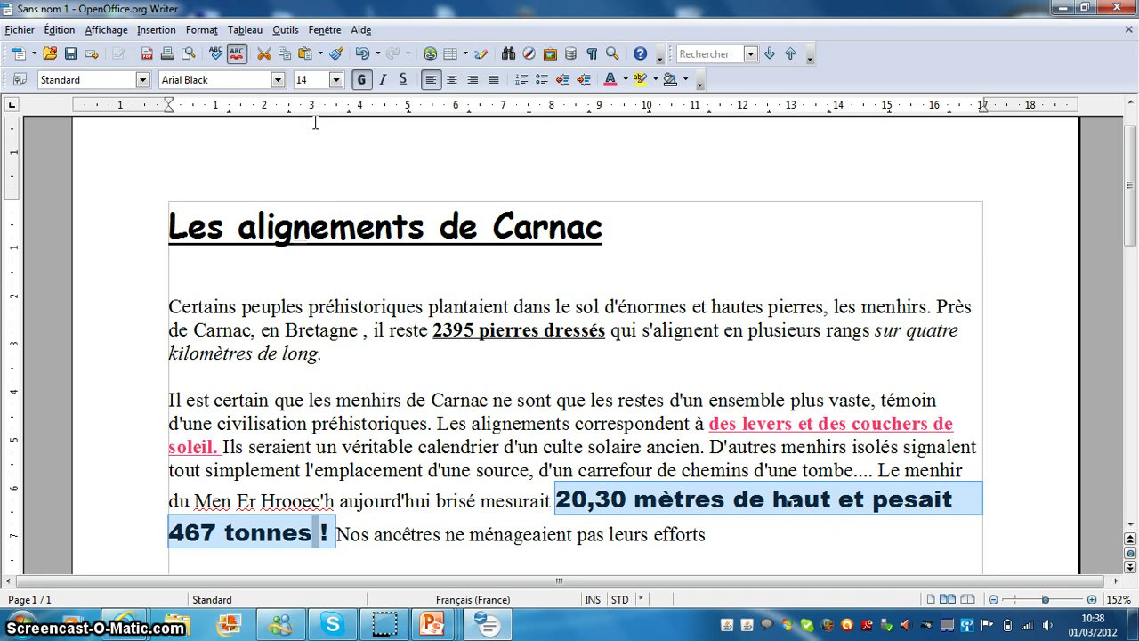
- Colour the phrase "20,30 mètres de haut et pesait 467 tonnes !" teal and deselect it
{"action": "left_click", "coordinate": [625, 80]}
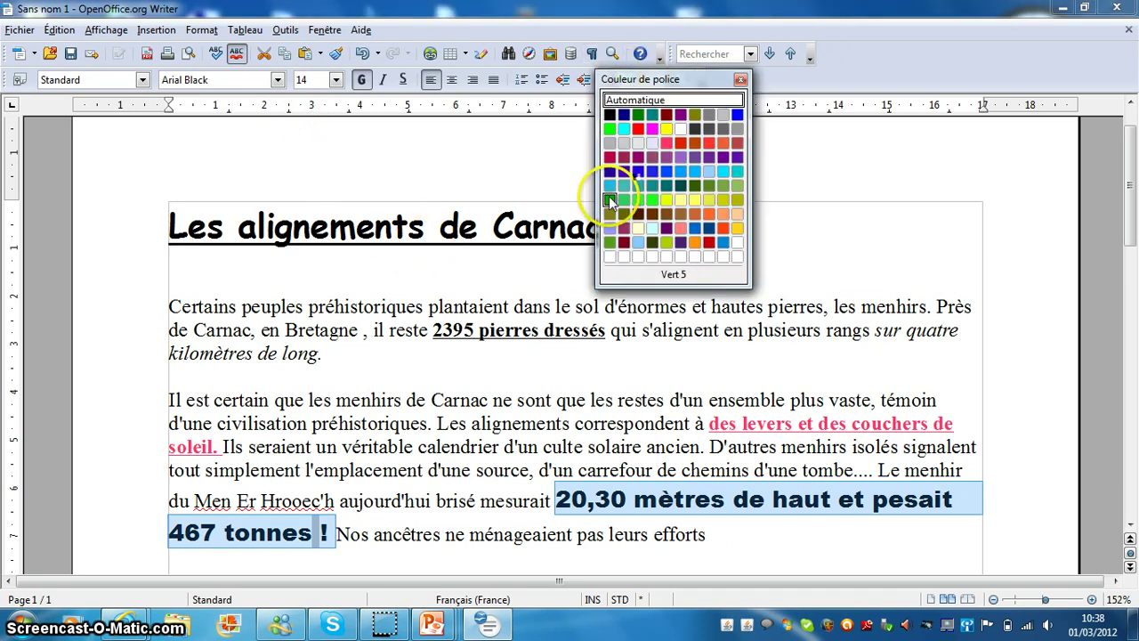
{"action": "left_click", "coordinate": [653, 187]}
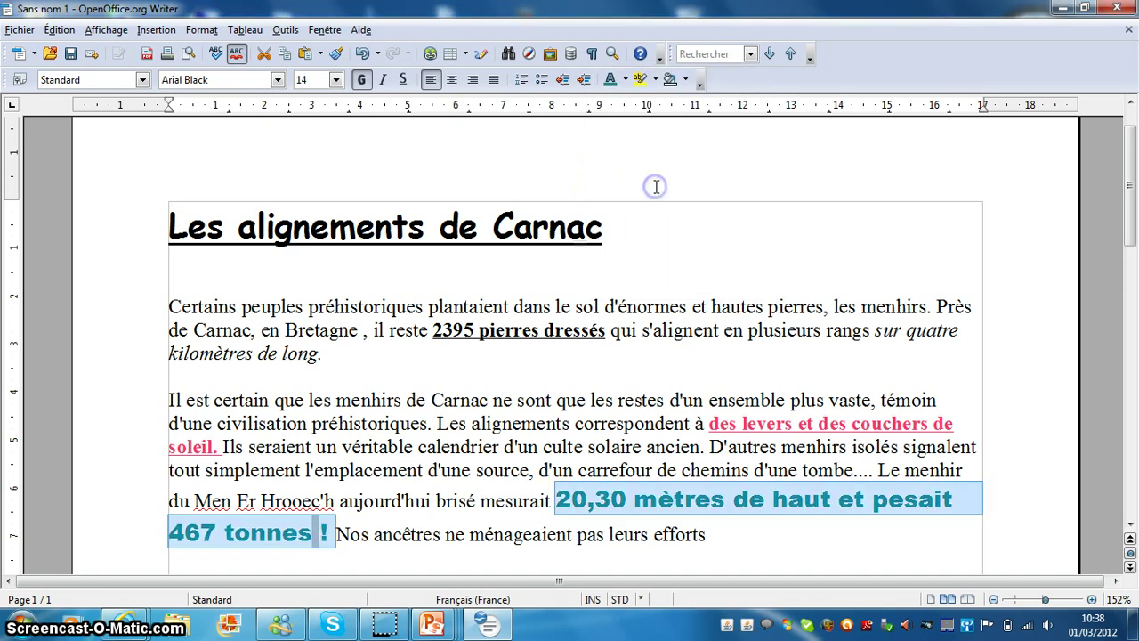
{"action": "left_click", "coordinate": [725, 367]}
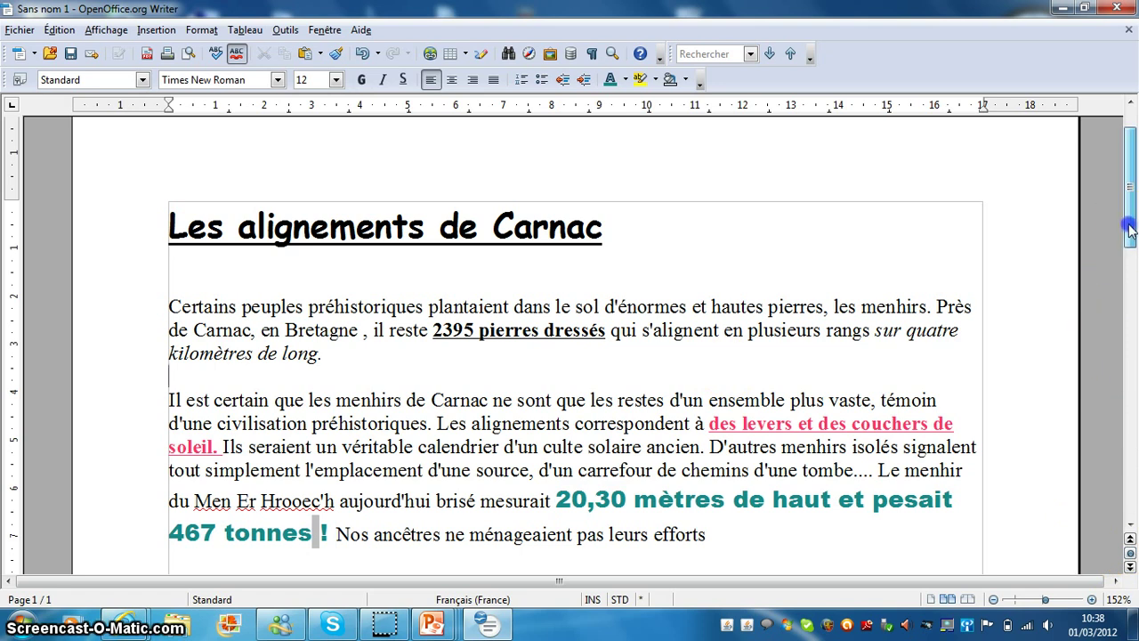
- Start saving the document under a new name and choose the Documents library as the destination
{"action": "mouse_move", "coordinate": [1128, 222]}
{"action": "left_mouse_down"}
{"action": "mouse_move", "coordinate": [1129, 258]}
{"action": "mouse_move", "coordinate": [1130, 240]}
{"action": "left_mouse_up"}
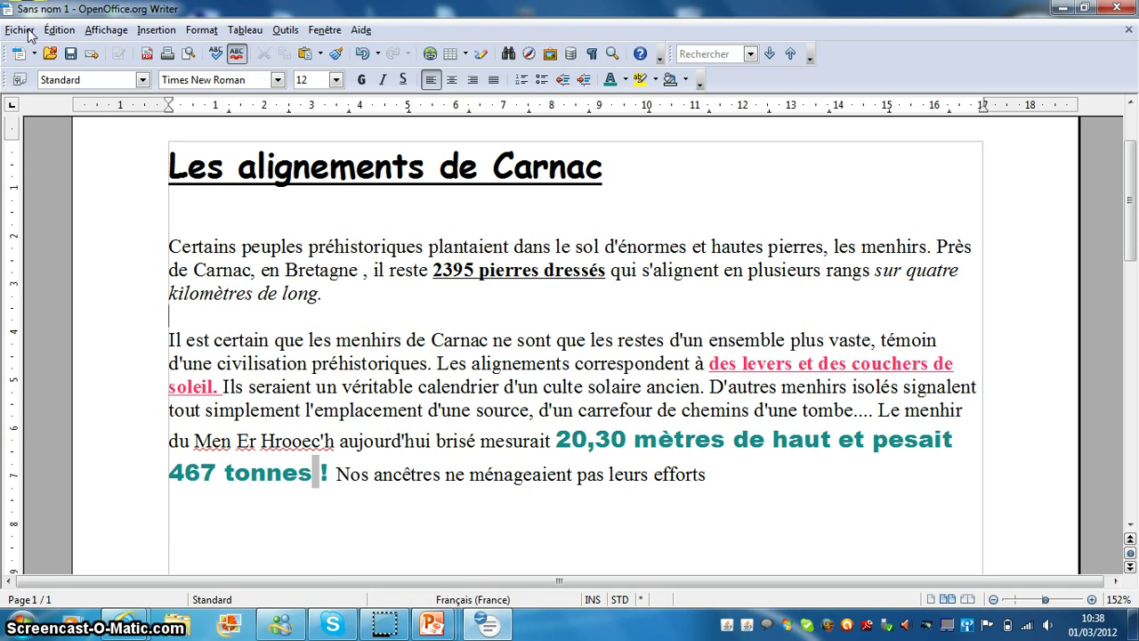
{"action": "left_click", "coordinate": [26, 30]}
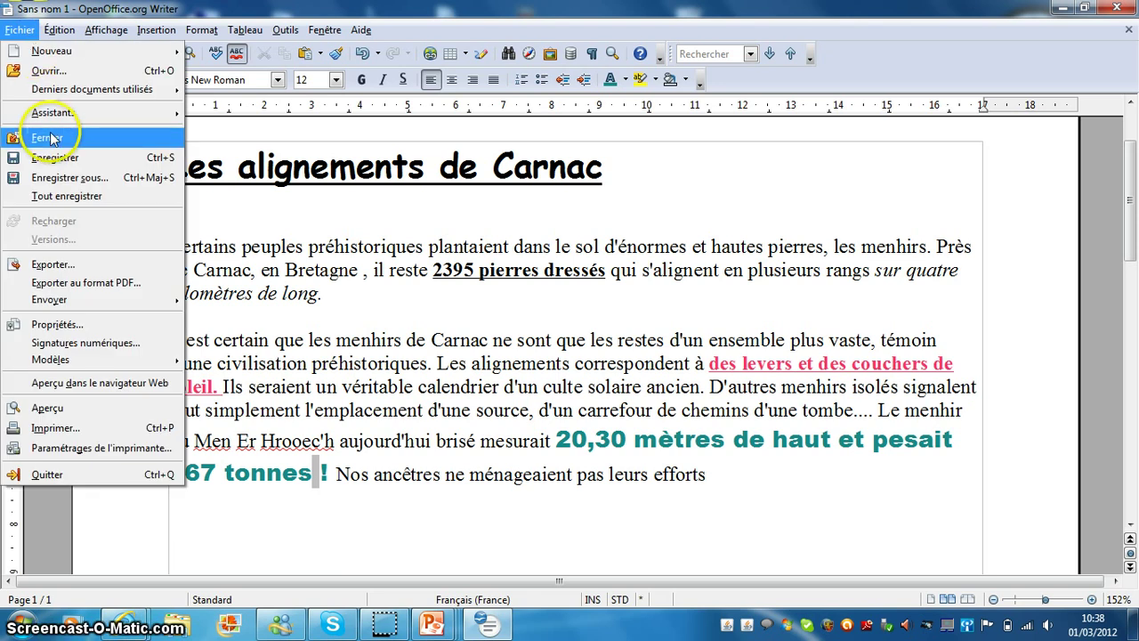
{"action": "left_click", "coordinate": [62, 185]}
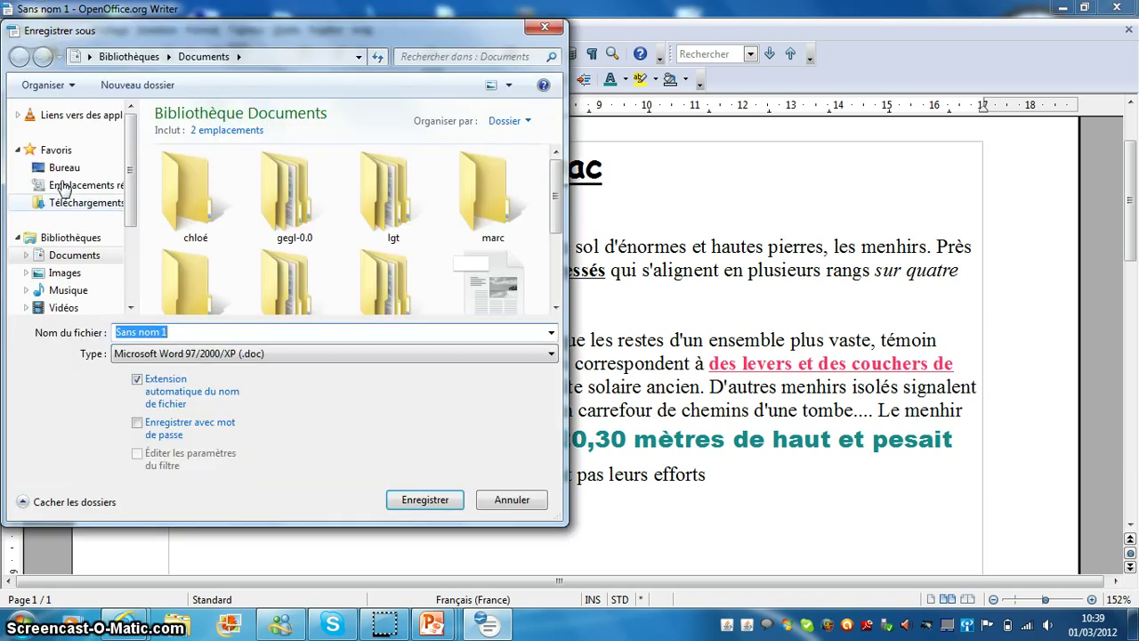
{"action": "scroll", "coordinate": [100, 240], "scroll_direction": "down", "scroll_amount": 3}
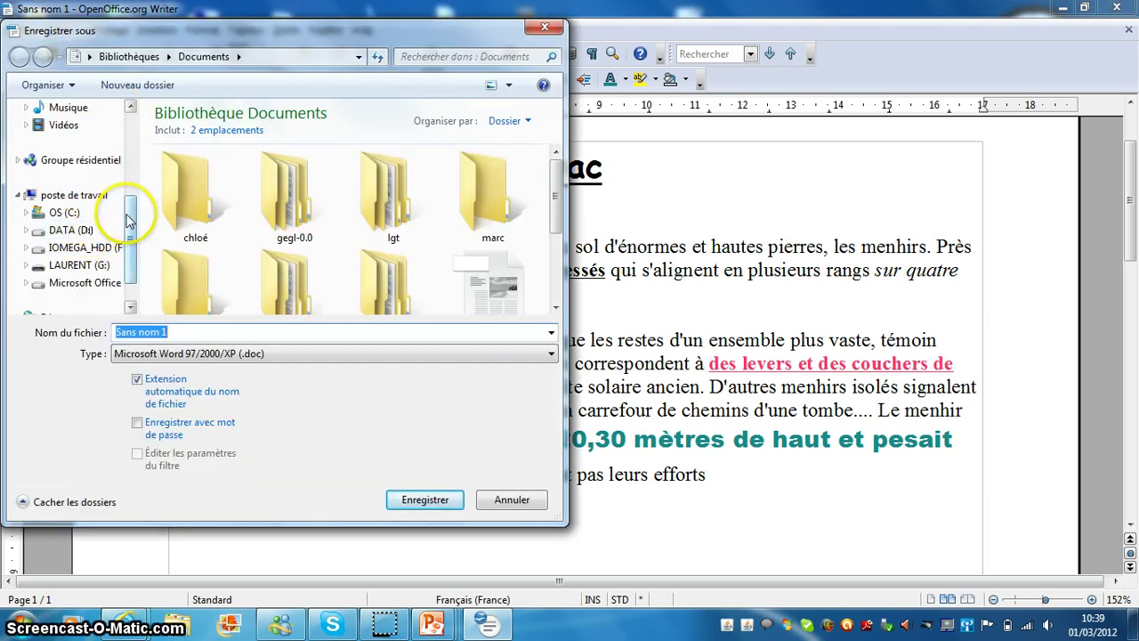
{"action": "scroll", "coordinate": [130, 186], "scroll_direction": "up", "scroll_amount": 2}
{"action": "scroll", "coordinate": [130, 187], "scroll_direction": "up", "scroll_amount": 2}
{"action": "left_click", "coordinate": [87, 177]}
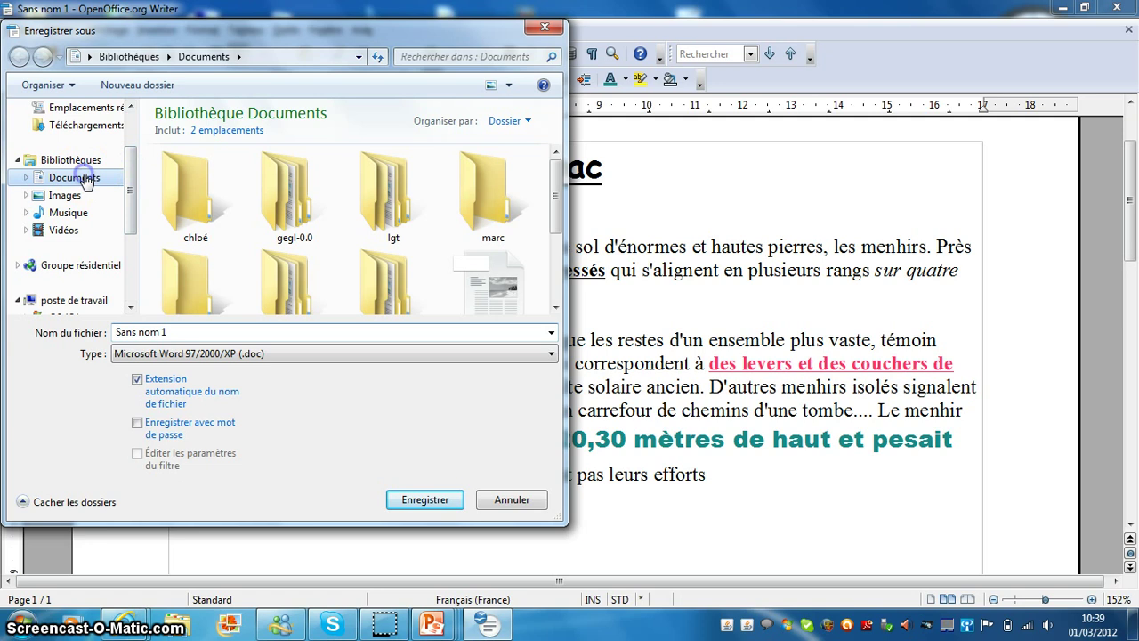
- Name the file "carnac" and save it in Word 97/2000/XP format, replacing the existing carnac.doc
{"action": "left_click", "coordinate": [193, 333]}
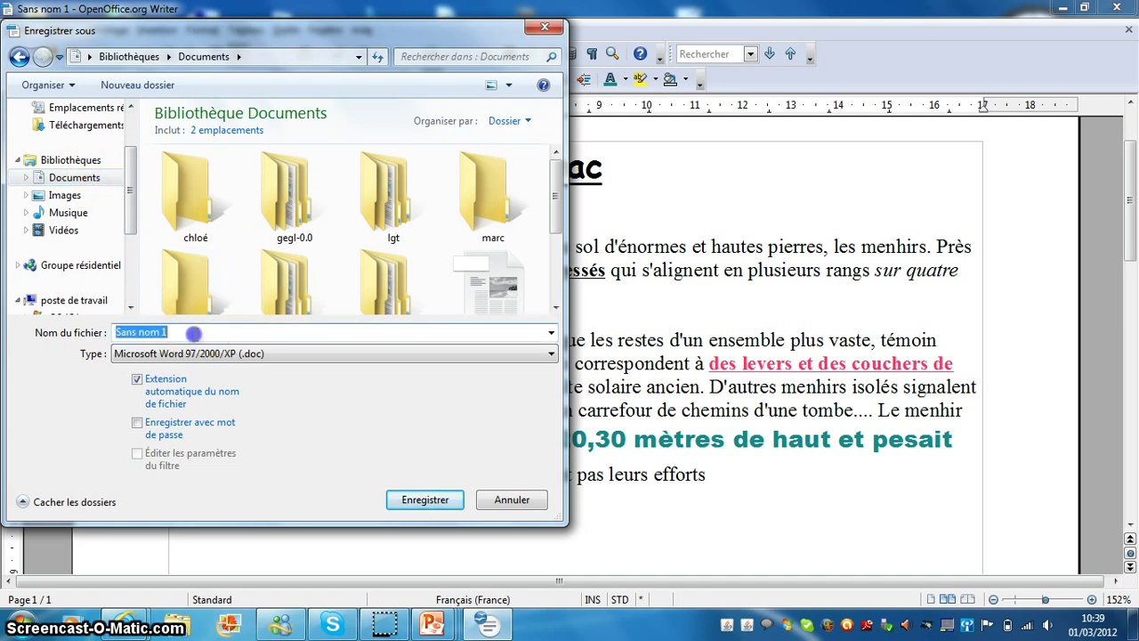
{"action": "type", "text": "carn"}
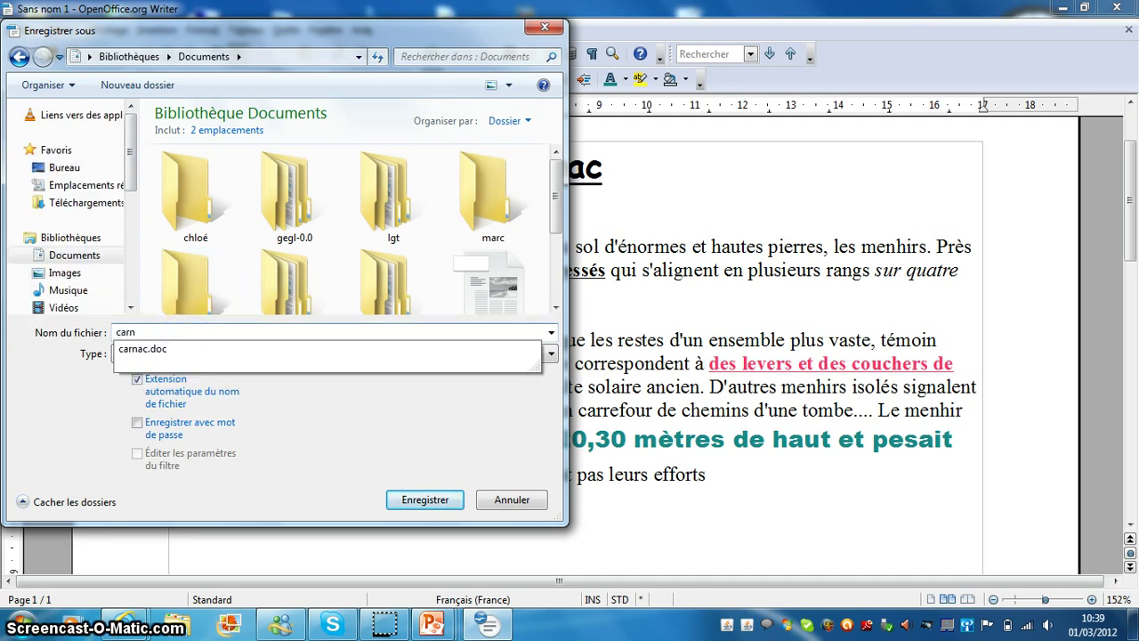
{"action": "type", "text": "ac"}
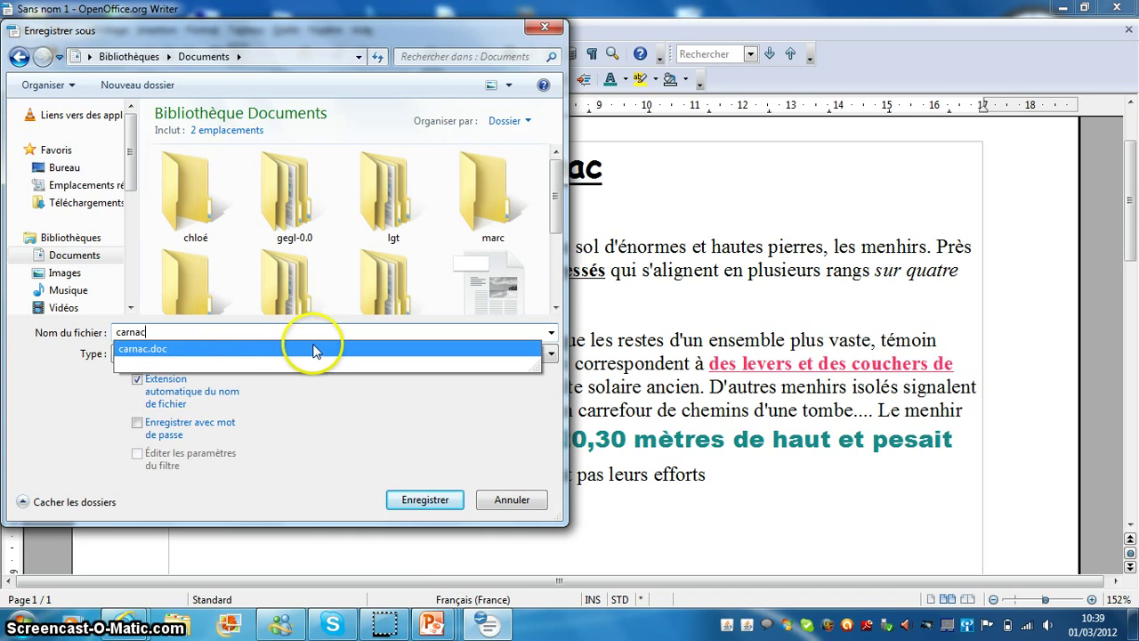
{"action": "left_click", "coordinate": [431, 501]}
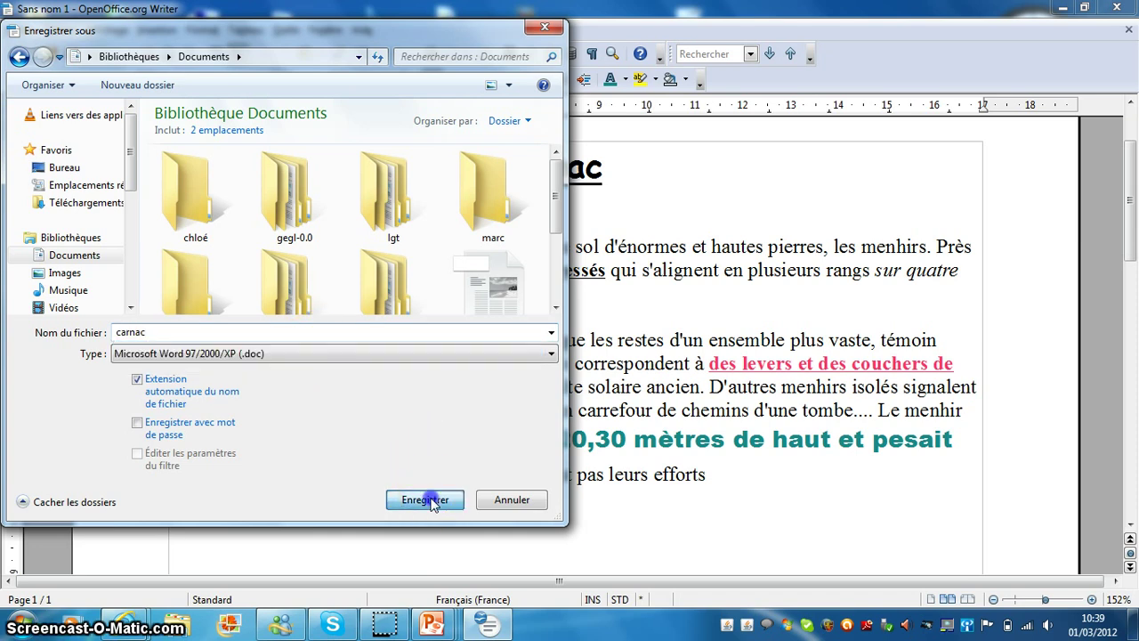
{"action": "left_click", "coordinate": [430, 502]}
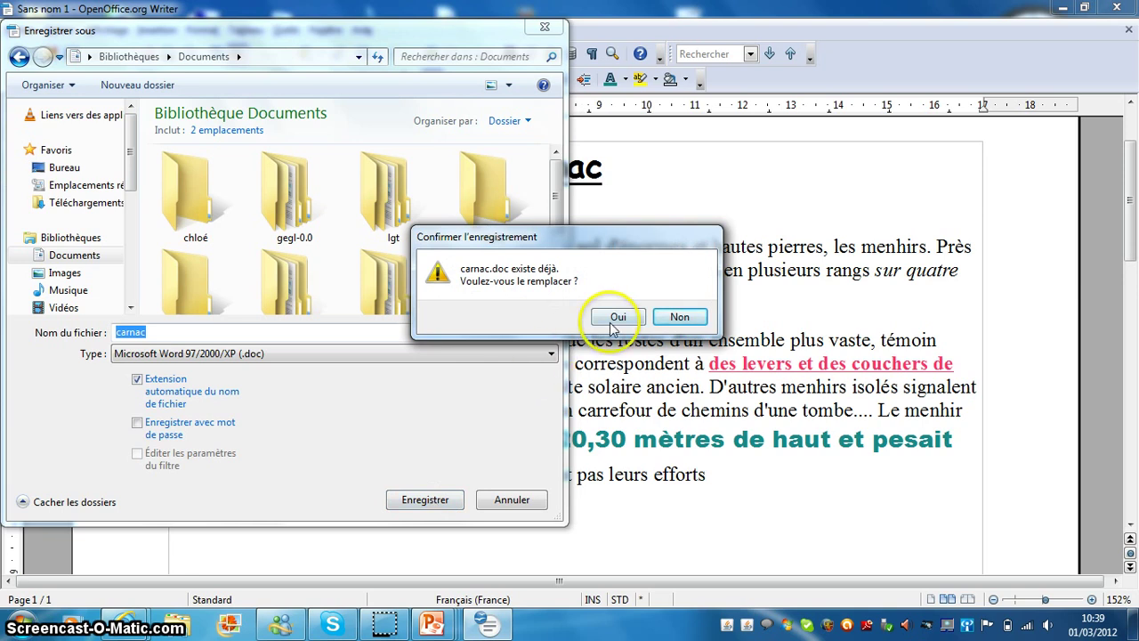
{"action": "left_click", "coordinate": [620, 319]}
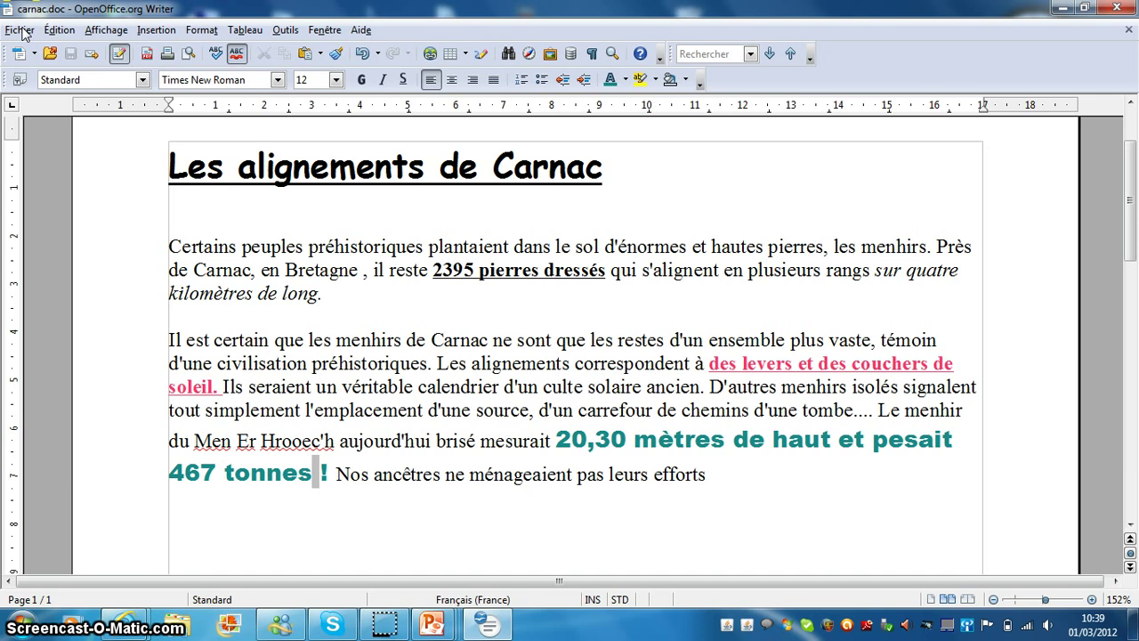
- Save another copy of the document on drive G: under the name "carnac alignement"
{"action": "left_click", "coordinate": [19, 30]}
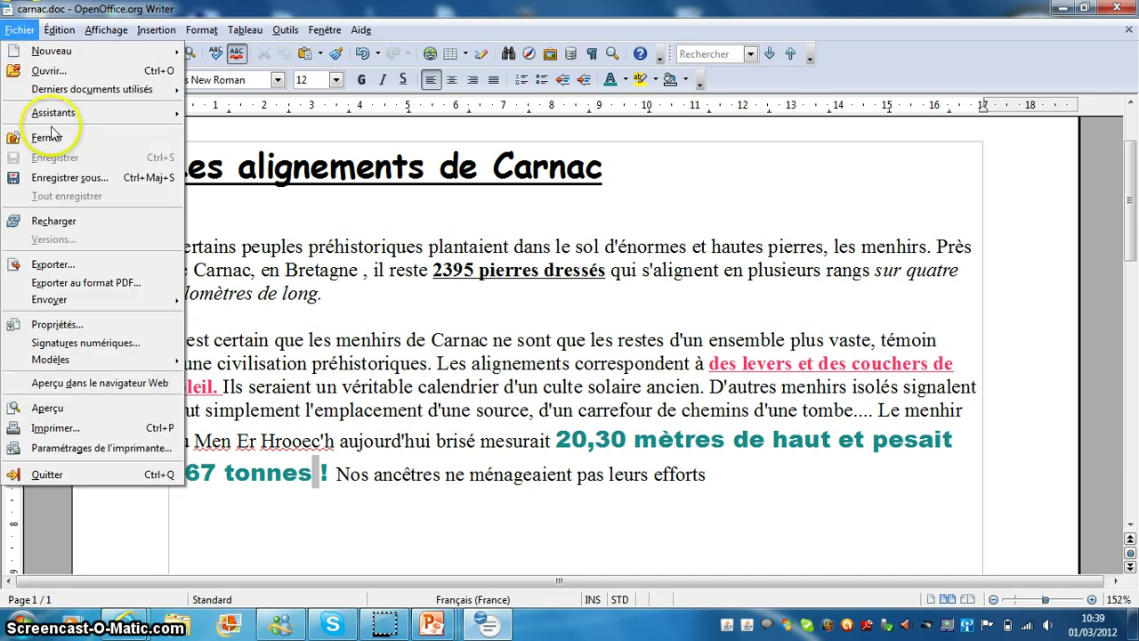
{"action": "left_click", "coordinate": [61, 179]}
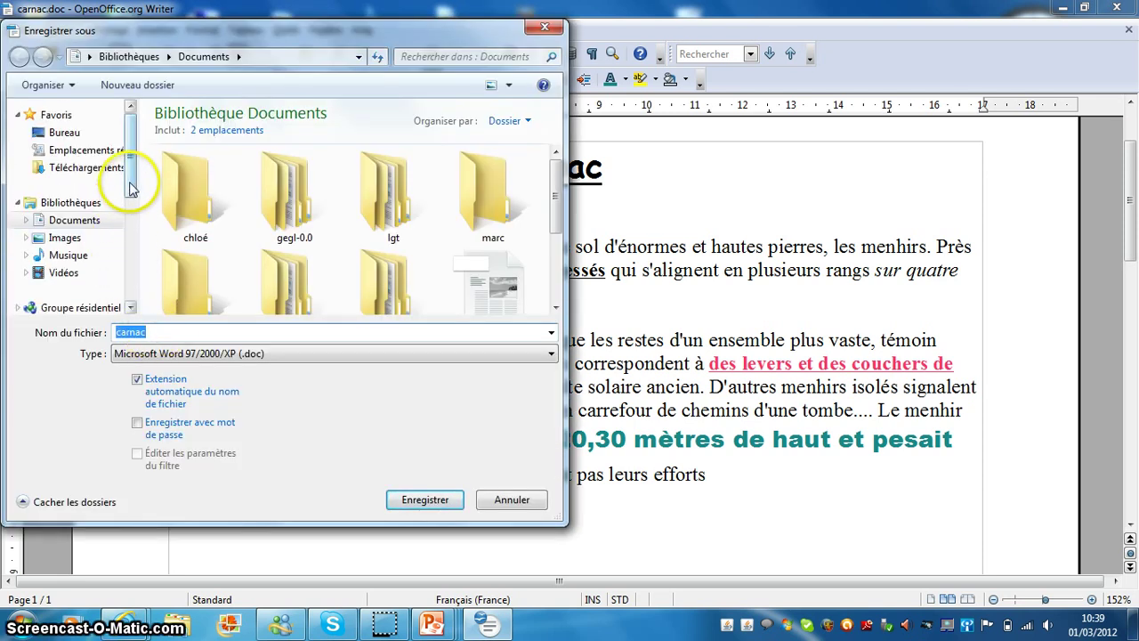
{"action": "left_click_drag", "start_coordinate": [130, 182], "coordinate": [130, 245]}
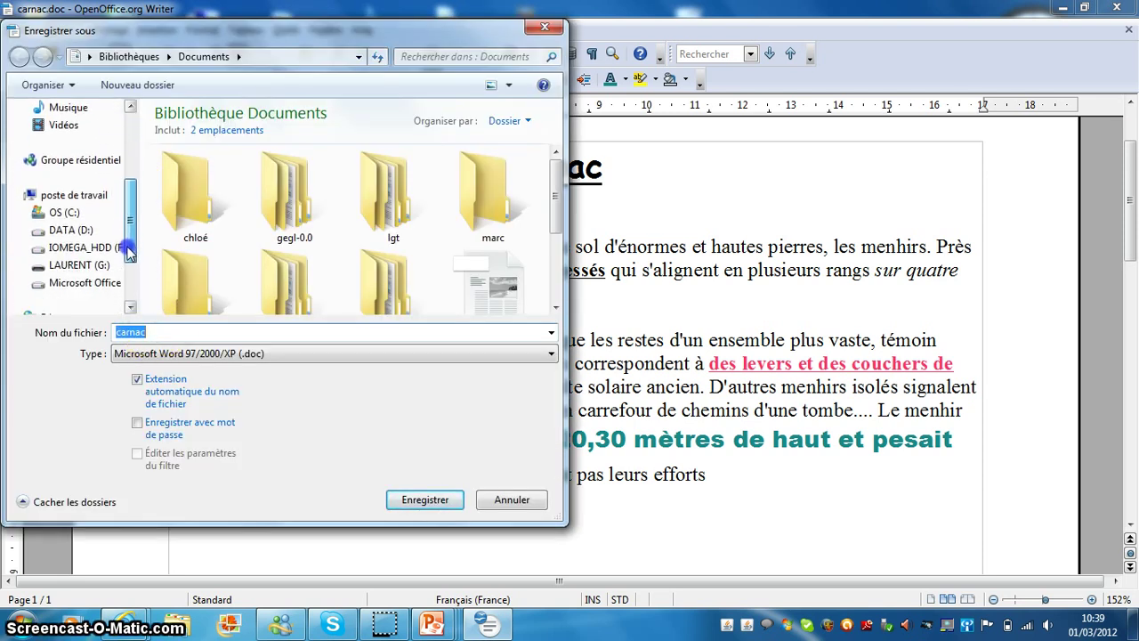
{"action": "left_click", "coordinate": [81, 265]}
{"action": "double_click", "coordinate": [156, 332]}
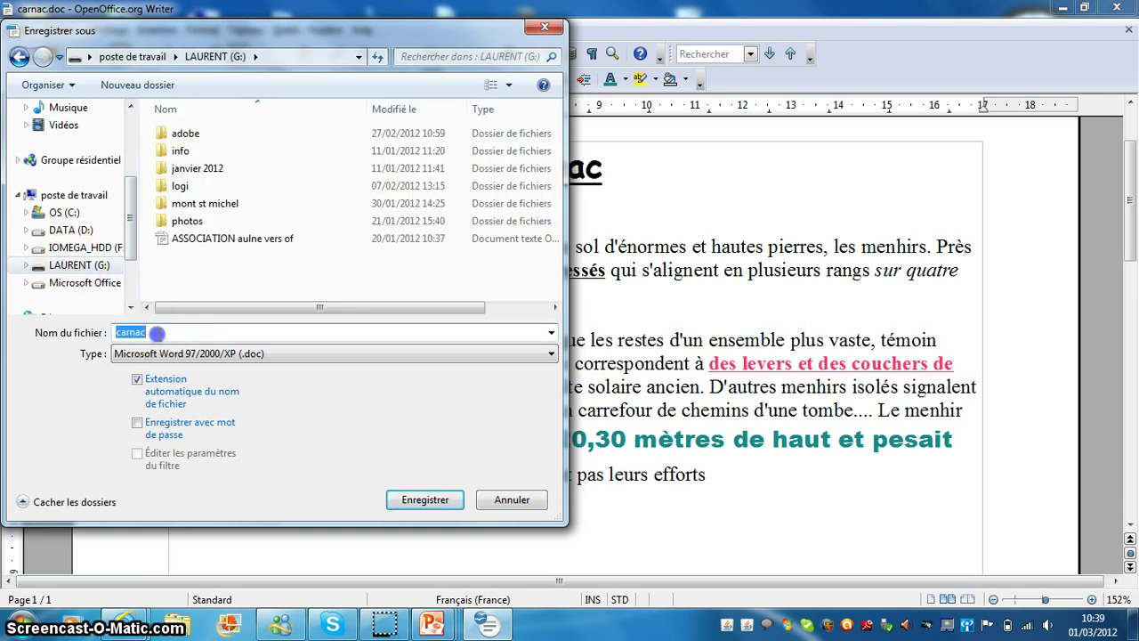
{"action": "left_click", "coordinate": [158, 333]}
{"action": "type", "text": "alignement"}
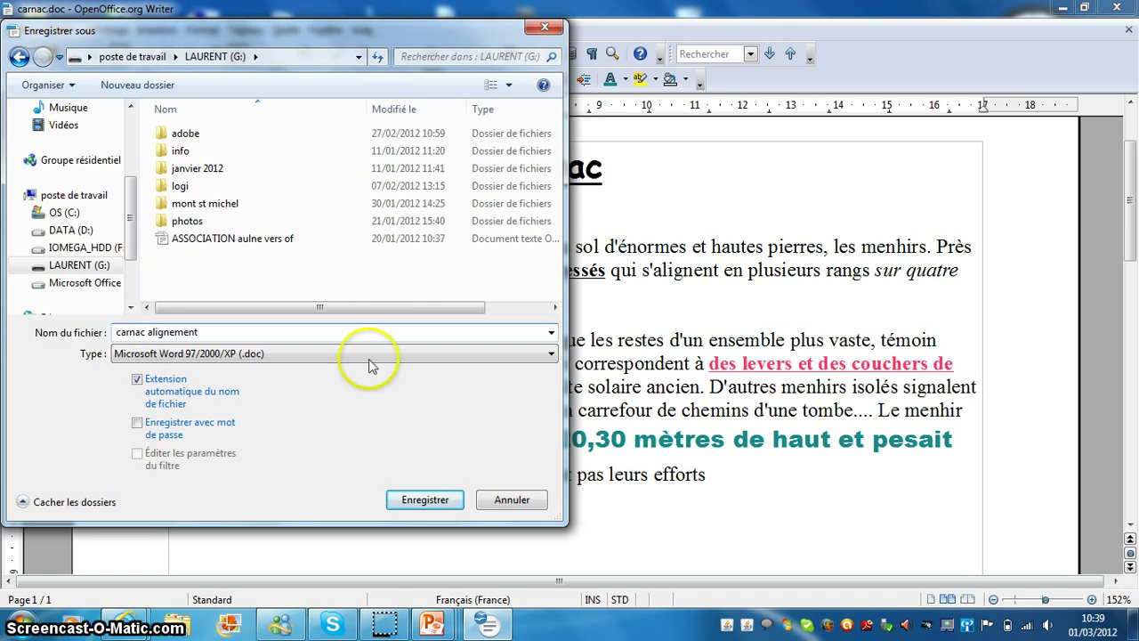
{"action": "left_click", "coordinate": [427, 501]}
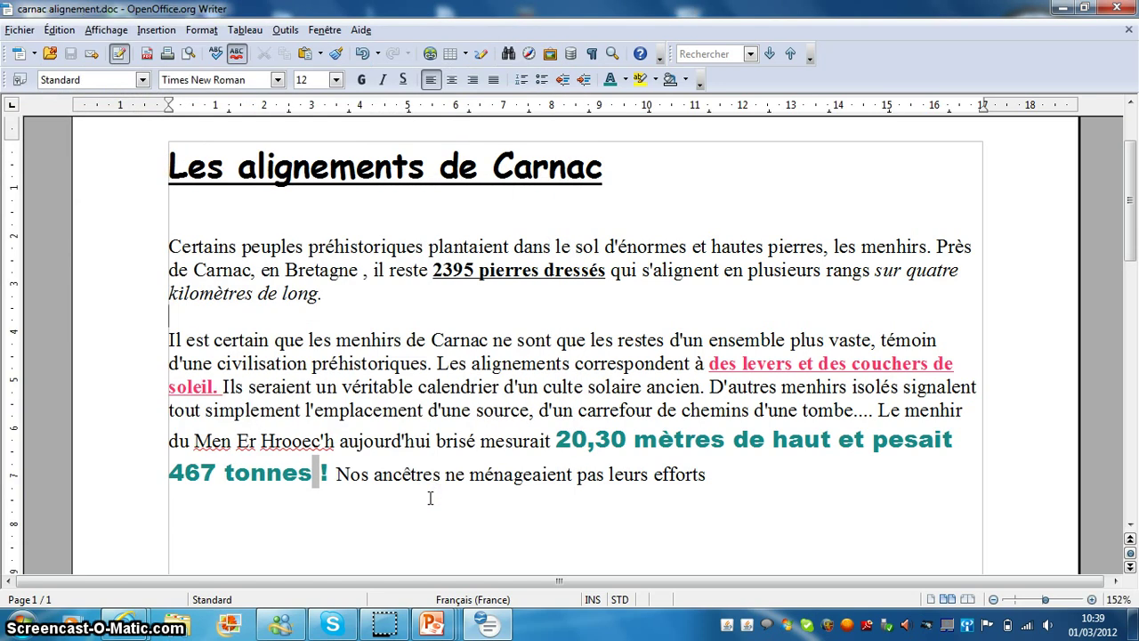
- Close the Writer document and open the Documents library in Windows Explorer
{"action": "left_click", "coordinate": [1121, 11]}
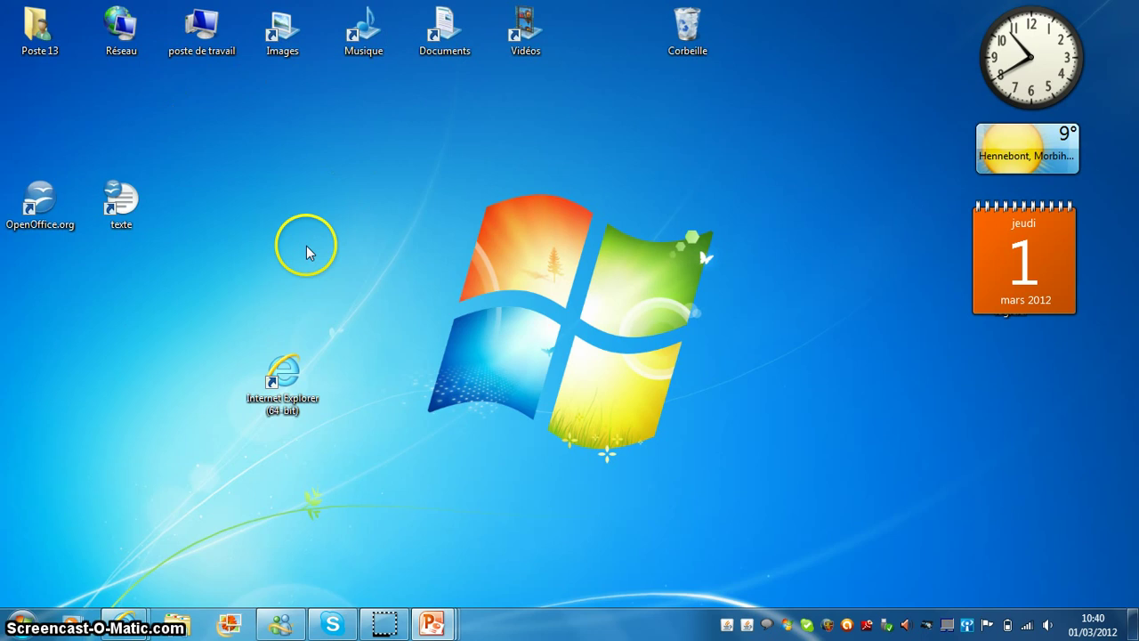
{"action": "left_click", "coordinate": [17, 625]}
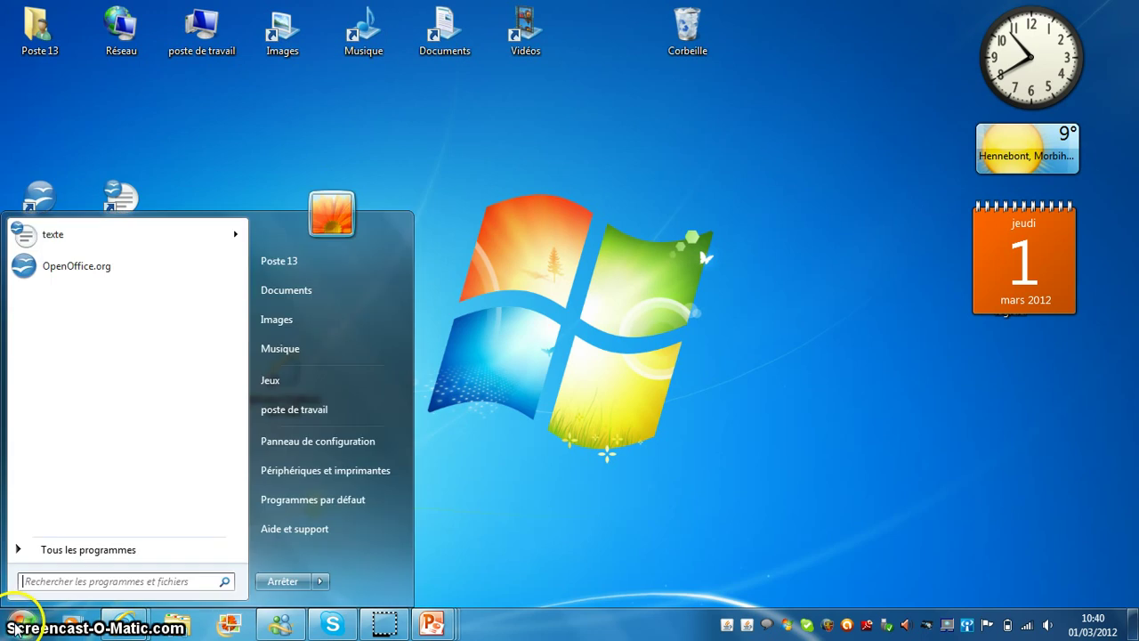
{"action": "left_click", "coordinate": [314, 296]}
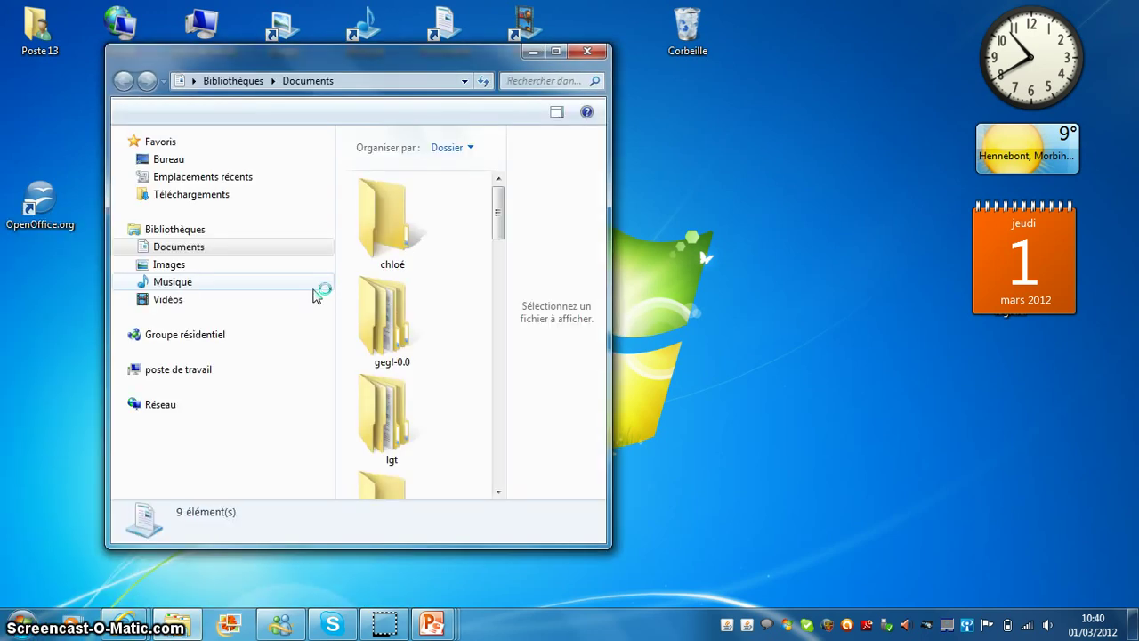
- Locate the carnac document in the Documents library, open it to check its contents, and close it again
{"action": "left_click_drag", "start_coordinate": [498, 221], "coordinate": [496, 319]}
{"action": "mouse_move", "coordinate": [496, 345]}
{"action": "left_mouse_down"}
{"action": "mouse_move", "coordinate": [497, 420]}
{"action": "mouse_move", "coordinate": [498, 306]}
{"action": "mouse_move", "coordinate": [486, 483]}
{"action": "left_mouse_up"}
{"action": "left_click_drag", "start_coordinate": [481, 437], "coordinate": [494, 323]}
{"action": "left_click", "coordinate": [404, 327]}
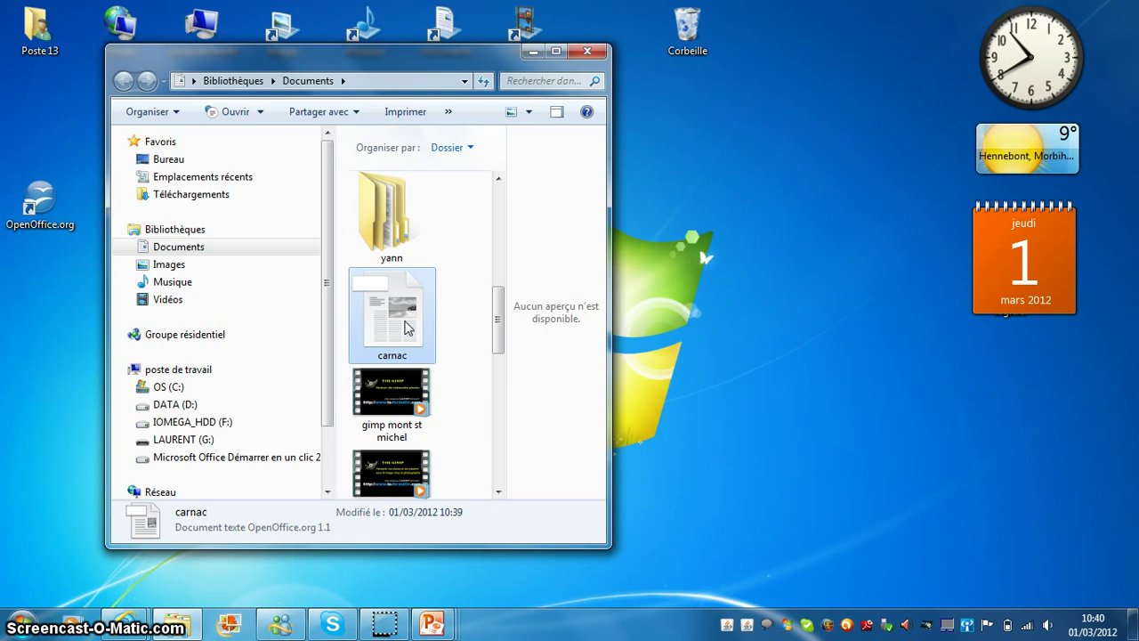
{"action": "double_click", "coordinate": [404, 327]}
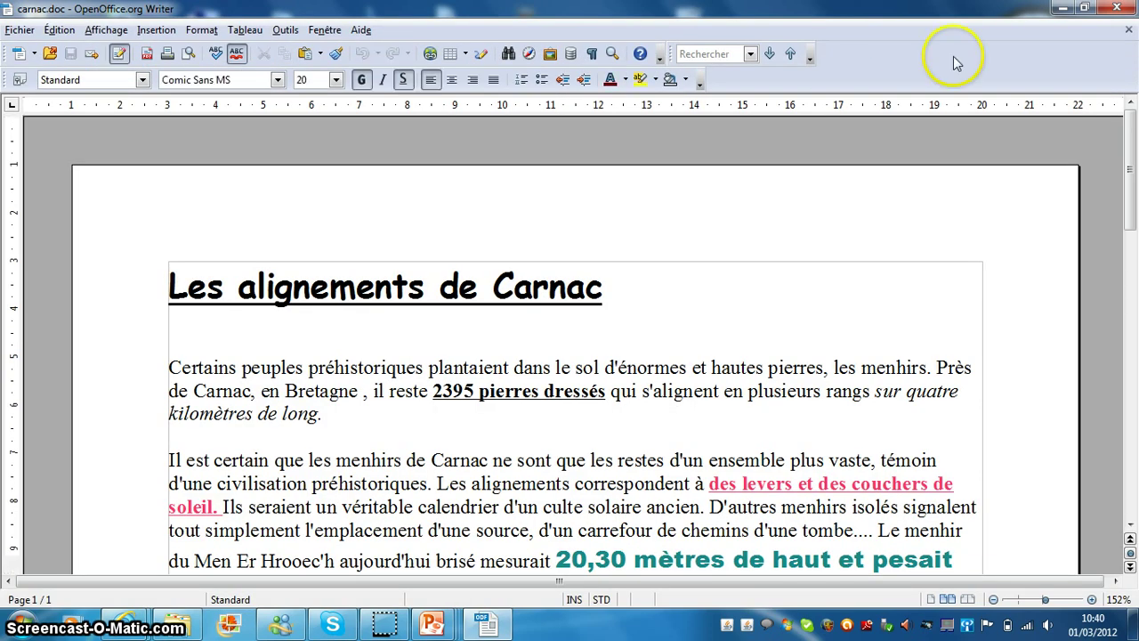
{"action": "left_click", "coordinate": [1122, 9]}
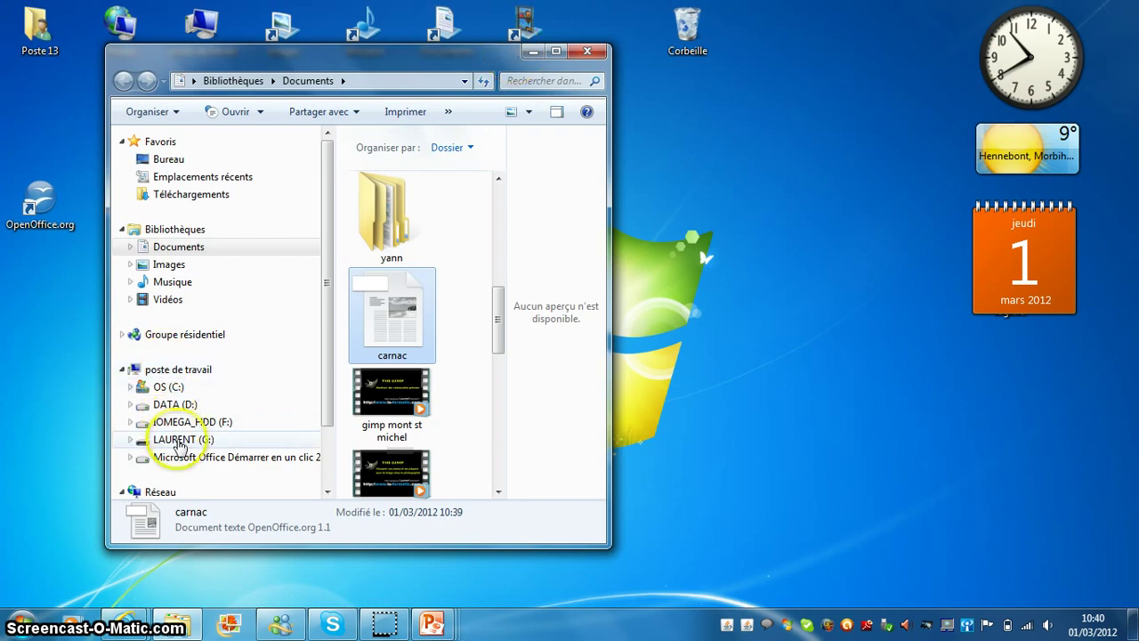
- Open the "carnac alignement" document from drive G:
{"action": "left_click", "coordinate": [179, 441]}
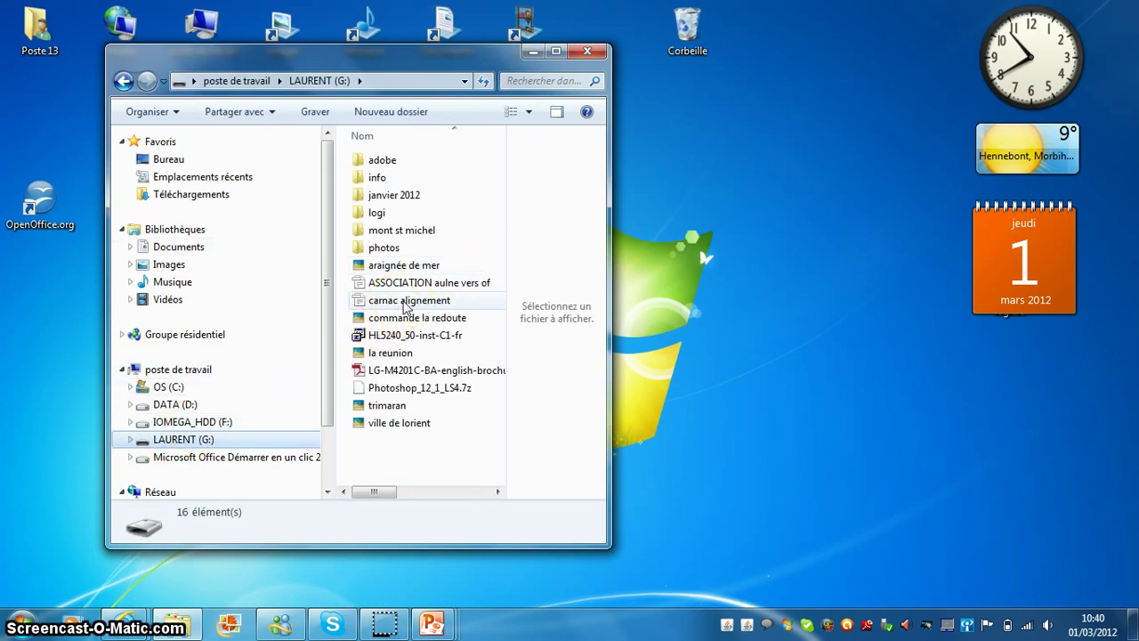
{"action": "left_click", "coordinate": [404, 303]}
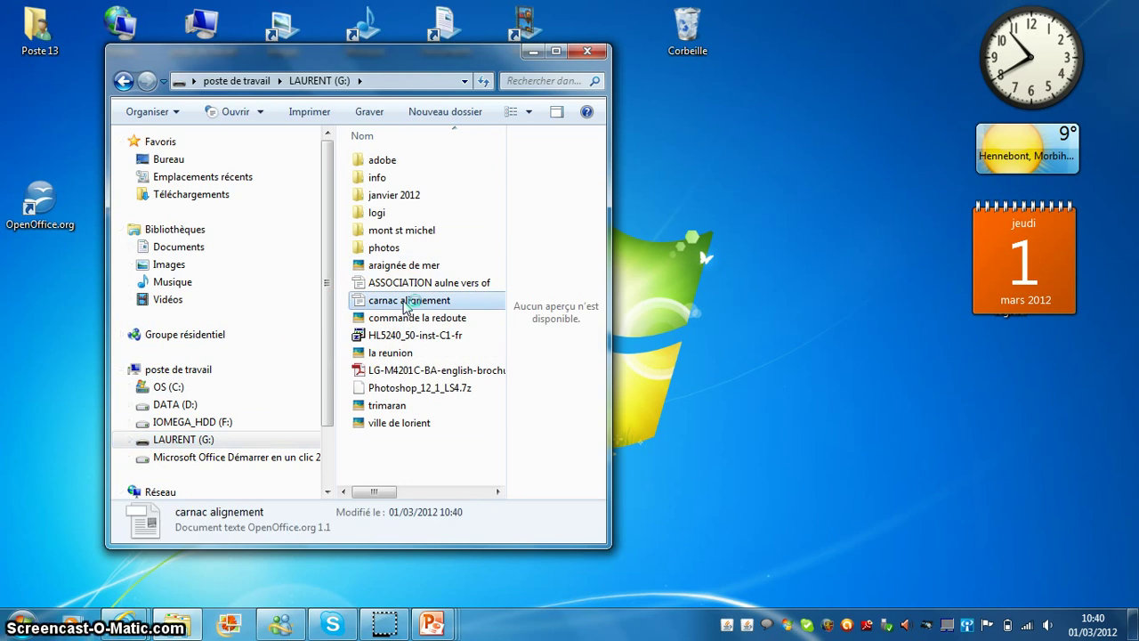
{"action": "double_click", "coordinate": [406, 303]}
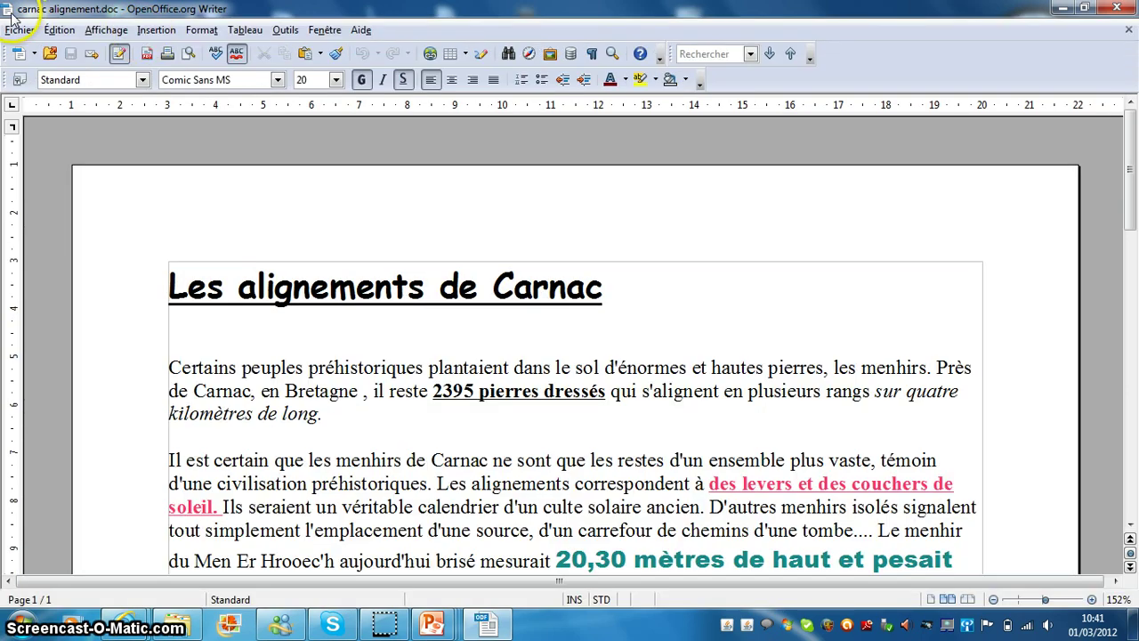
- Review the options for sending the document by e-mail and place the cursor in the empty line below the title
{"action": "left_click", "coordinate": [19, 31]}
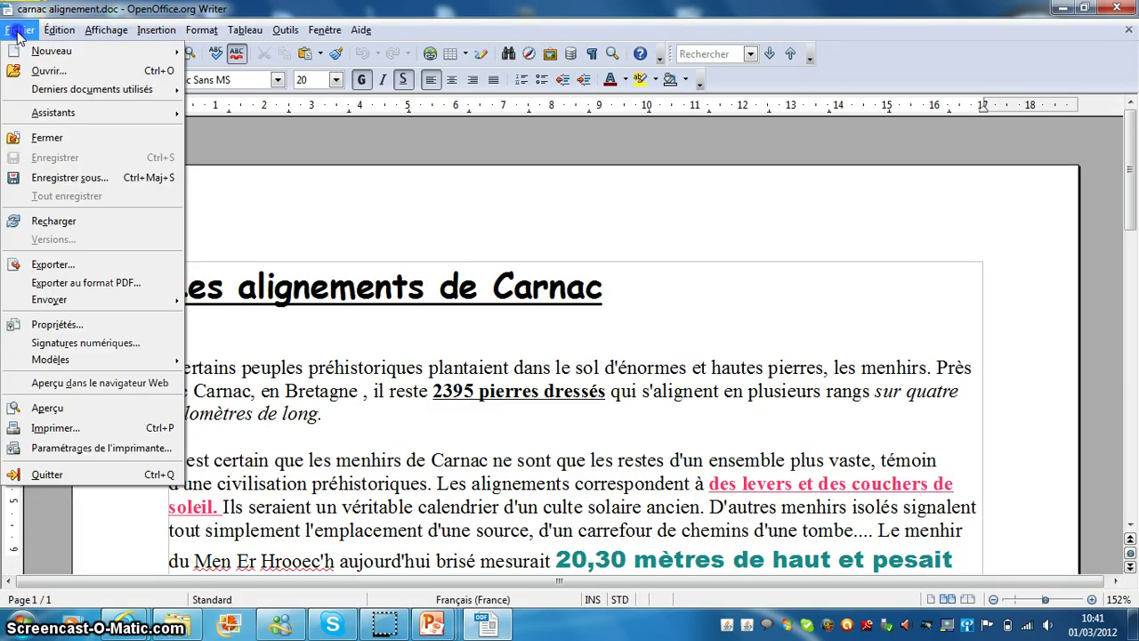
{"action": "mouse_move", "coordinate": [41, 302]}
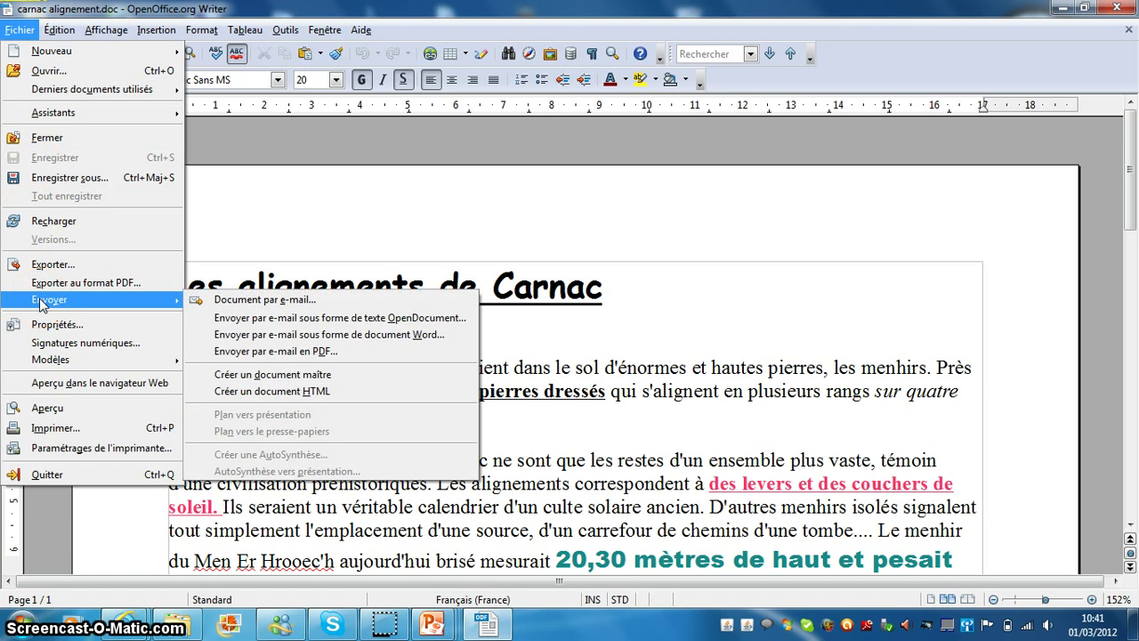
{"action": "left_click", "coordinate": [278, 334]}
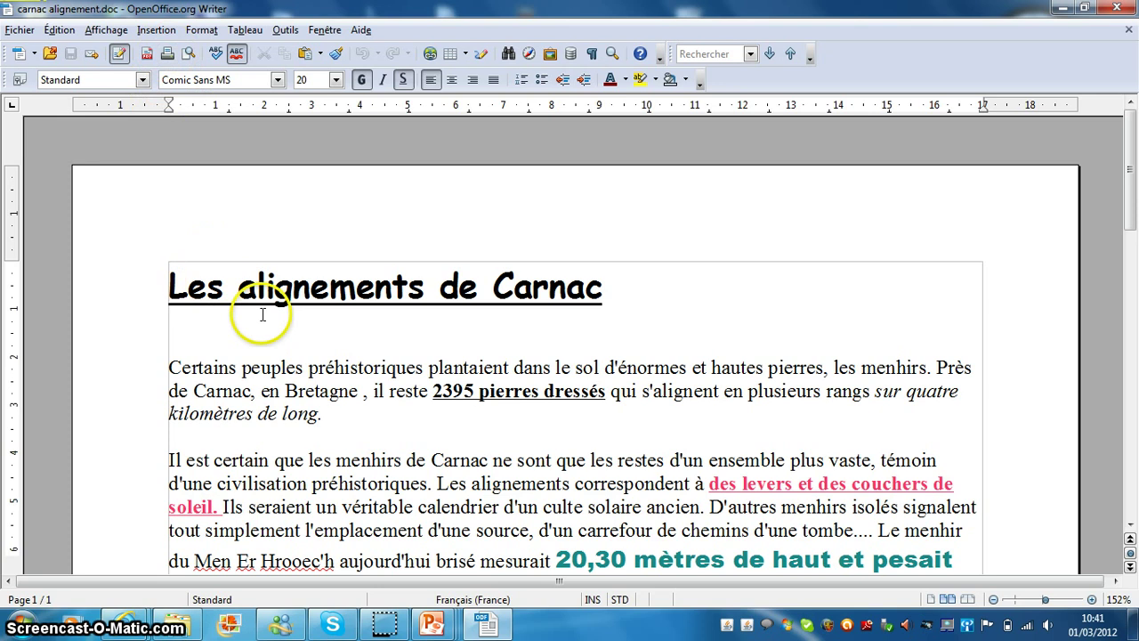
{"action": "left_click", "coordinate": [239, 337]}
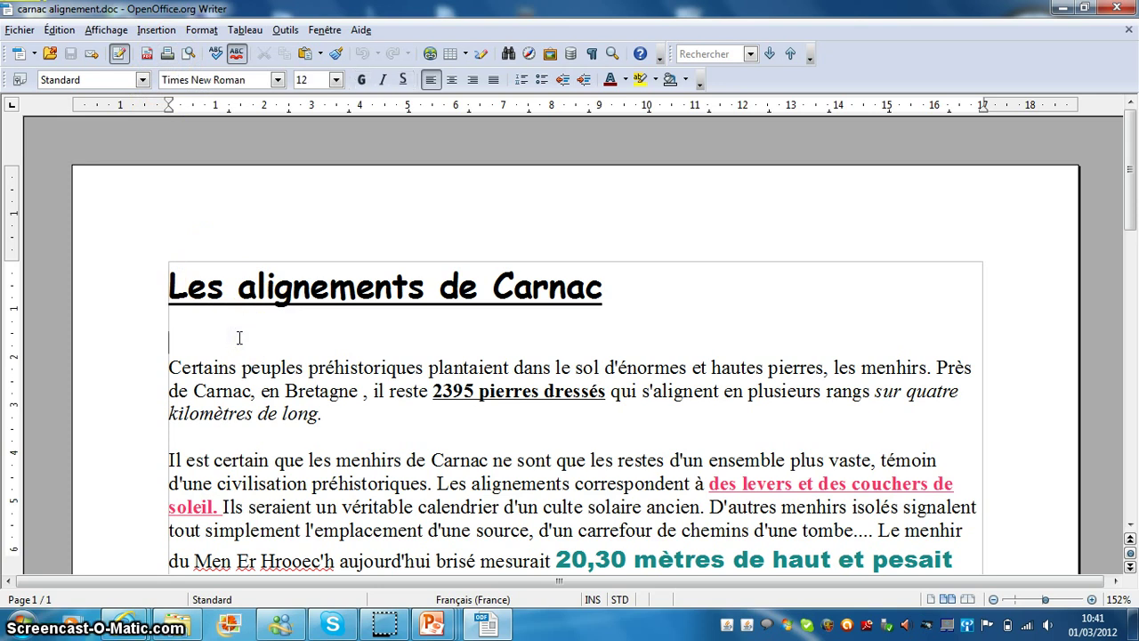